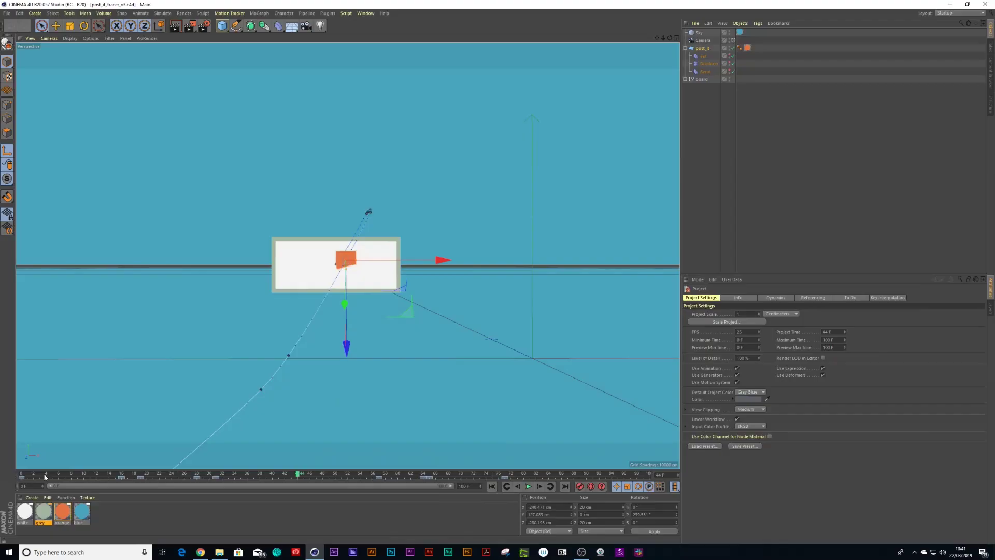
# - Play the post-it flight from frame 0, stop around frame 28, and select post_it
pyautogui.click(22, 475)
pyautogui.click(529, 486)
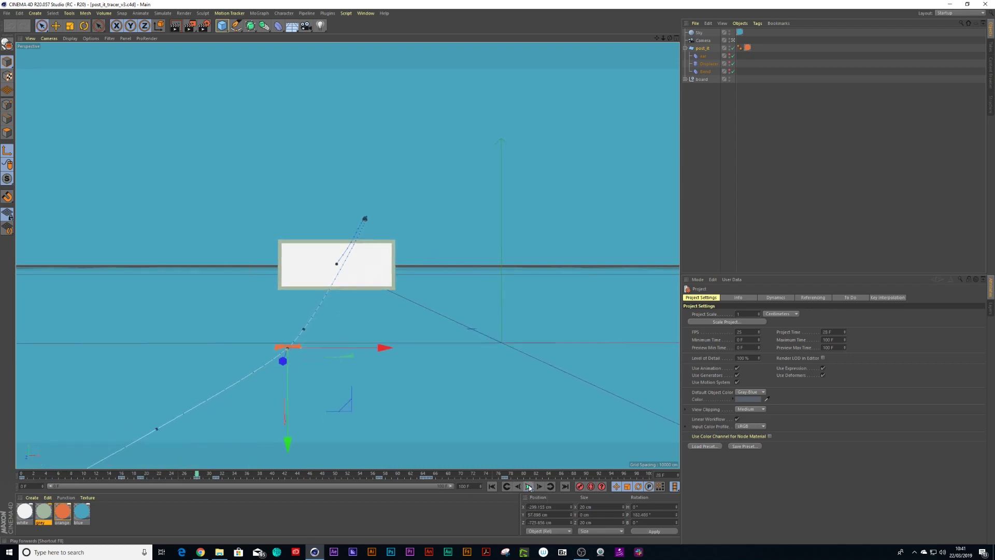
pyautogui.click(528, 486)
pyautogui.click(704, 48)
# - Add a MoGraph Tracer linked to post_it, then scrub back to frame 0 to preview its trails
pyautogui.click(685, 49)
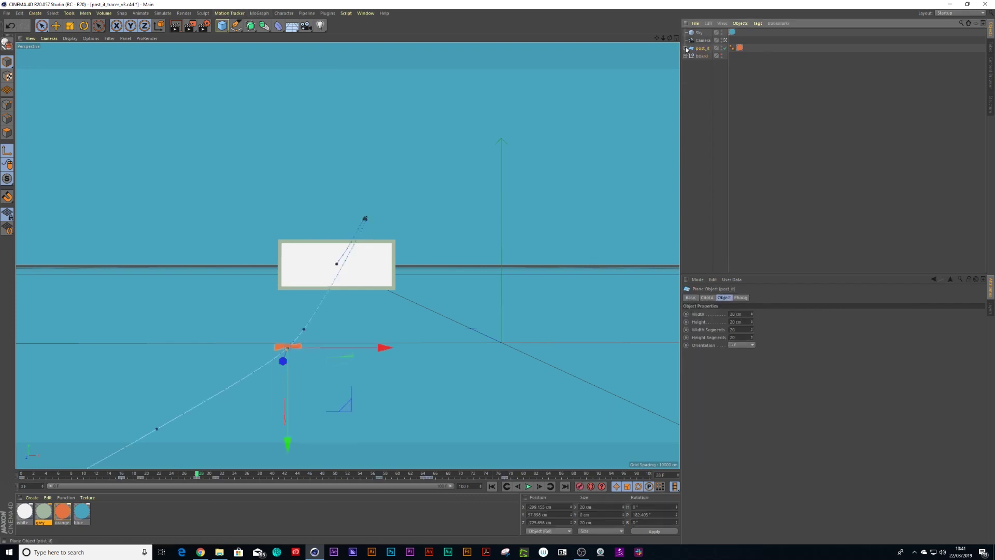
pyautogui.click(256, 14)
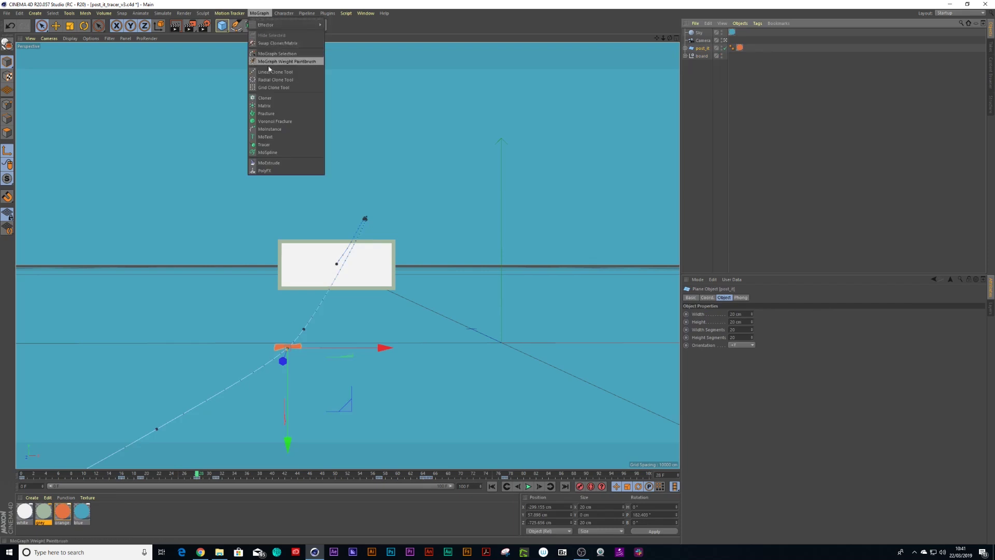
pyautogui.click(265, 144)
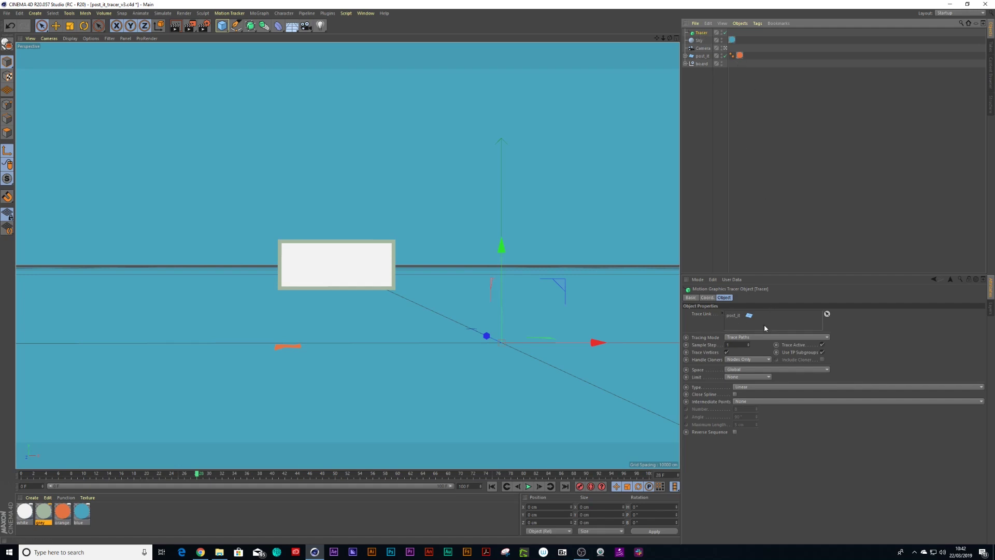
pyautogui.moveTo(169, 470); pyautogui.dragTo(21, 486)
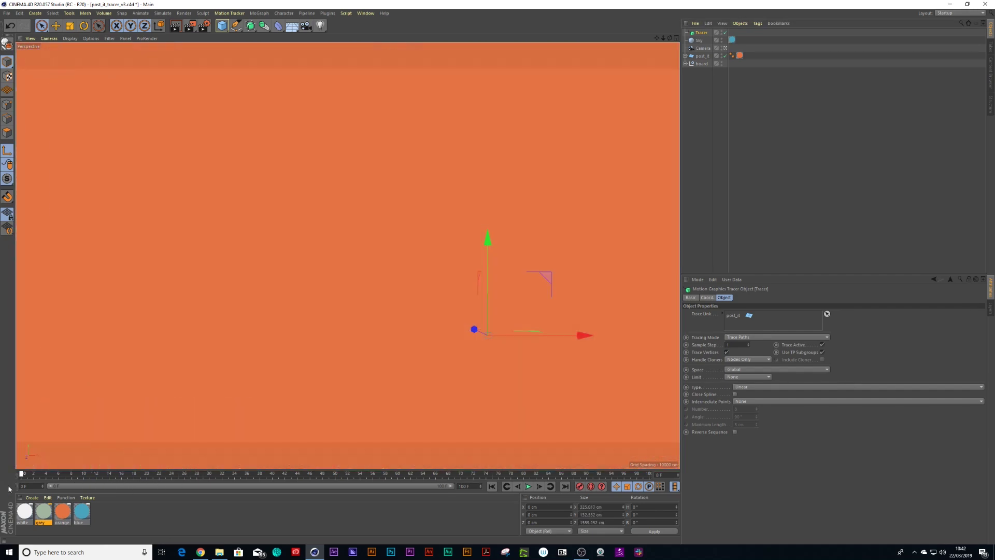
# - Preview the vertex trails by playing briefly and scrubbing to frames 40 and 12
pyautogui.click(529, 486)
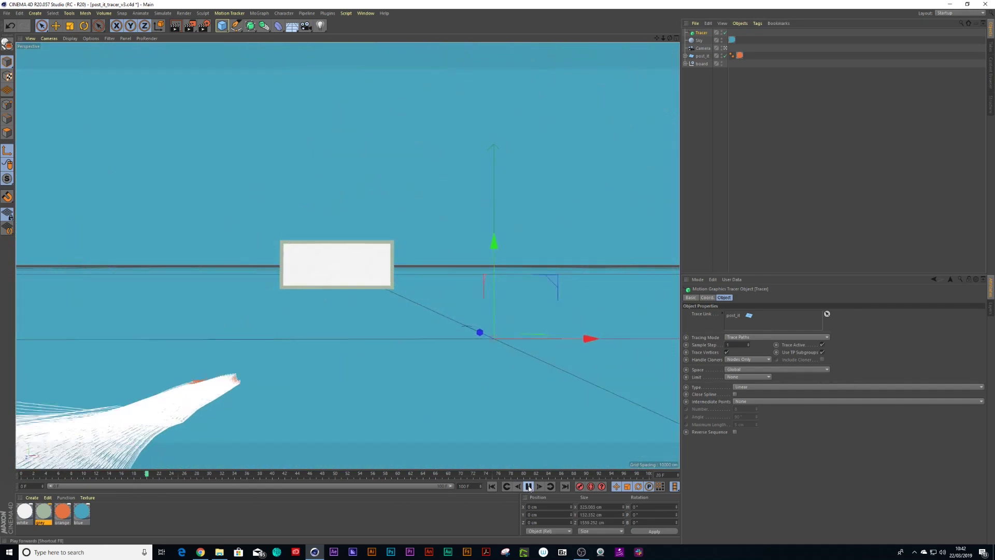
pyautogui.click(528, 486)
pyautogui.click(271, 477)
pyautogui.moveTo(270, 478); pyautogui.dragTo(96, 474)
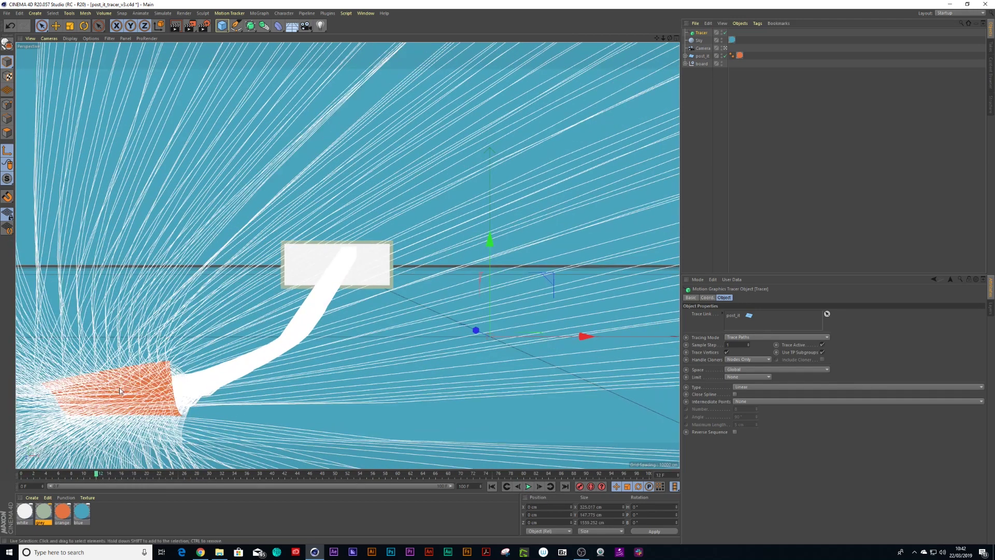
# - Turn off Trace Vertices and replay from frame 0 to frame 41 to check the single trail
pyautogui.click(726, 352)
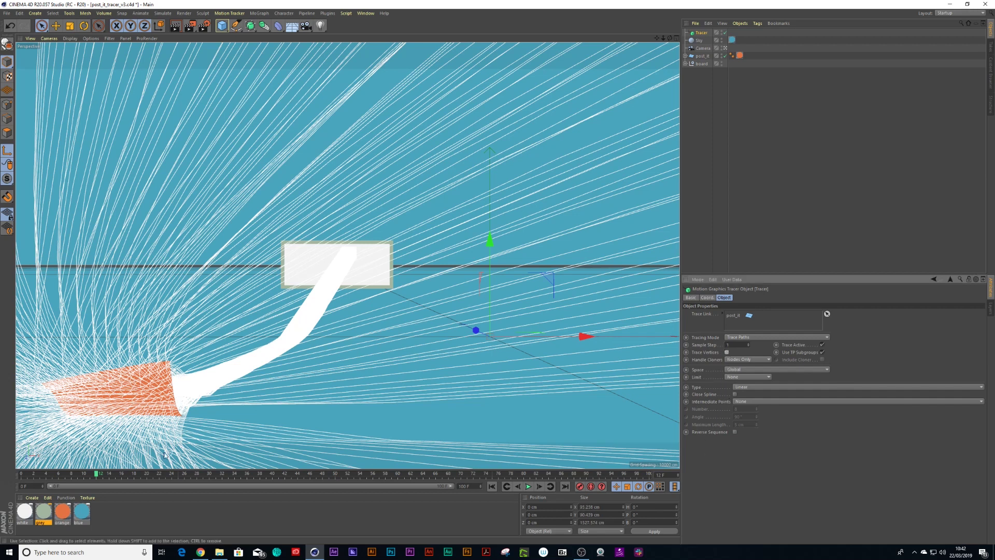
pyautogui.hotkey('shift', 'f')
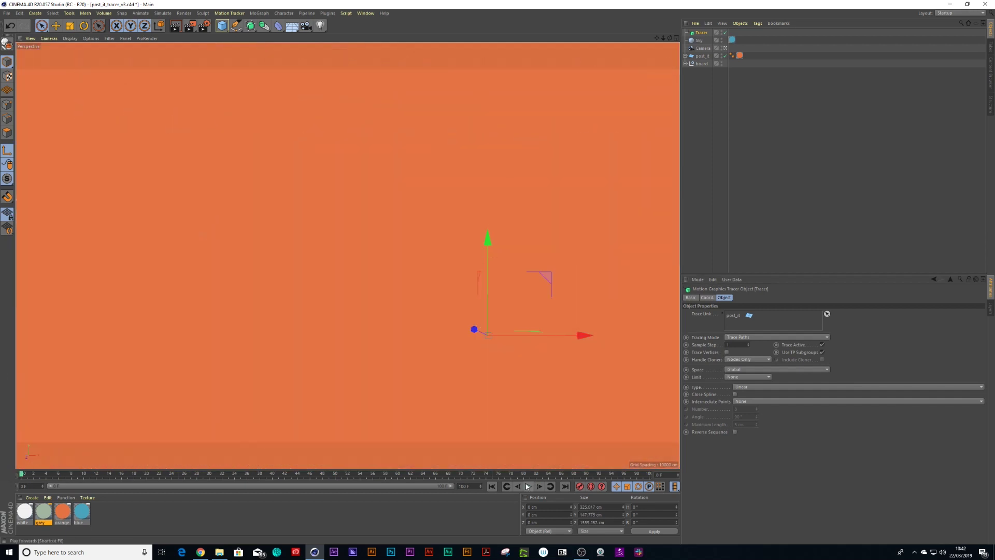
pyautogui.click(529, 487)
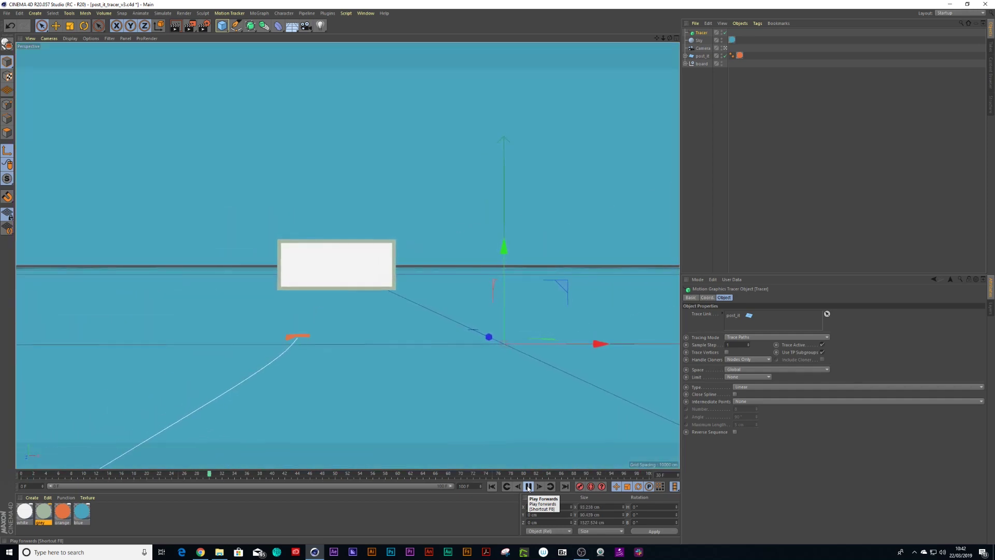
pyautogui.click(528, 487)
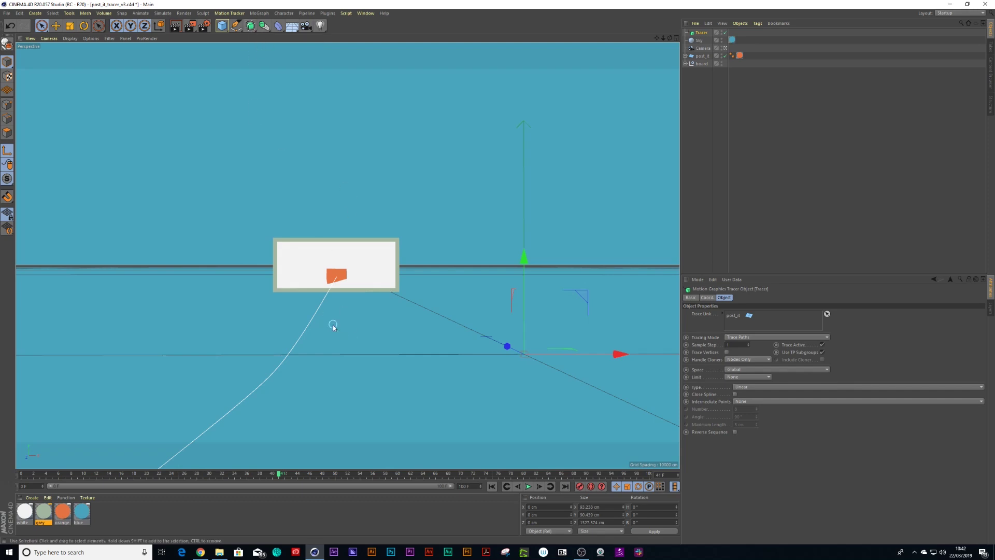
# - Add a Circle spline and scale it down to about 68 cm
pyautogui.click(236, 27)
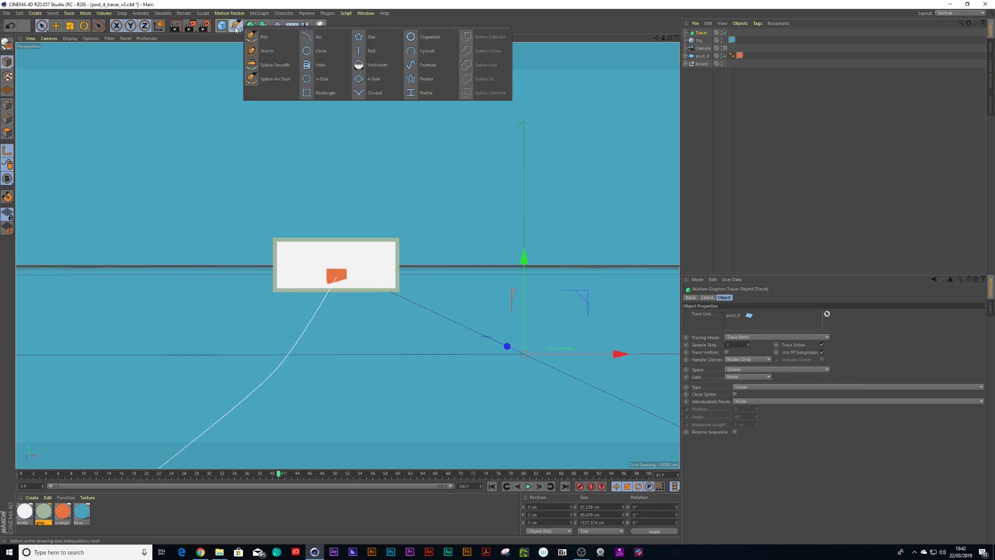
pyautogui.click(310, 52)
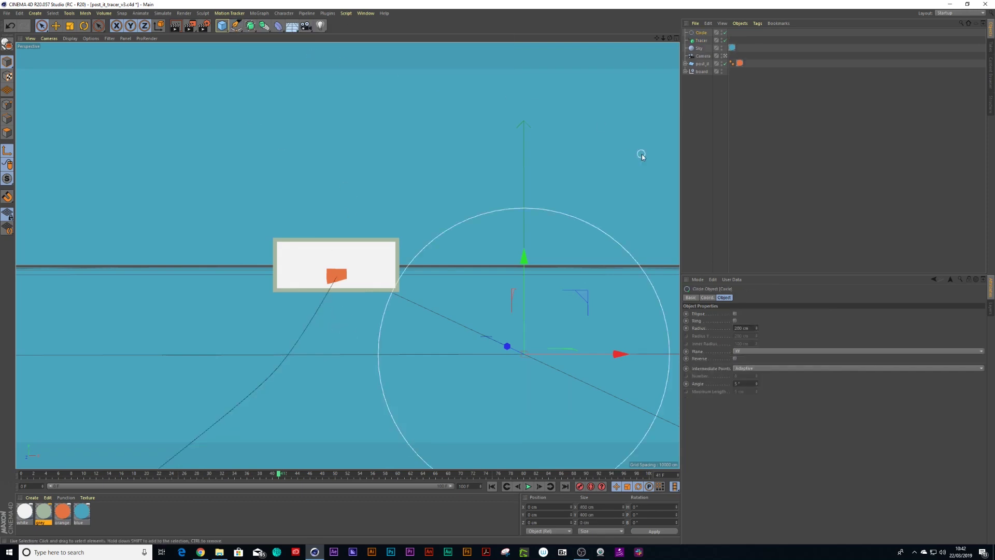
pyautogui.press('t')
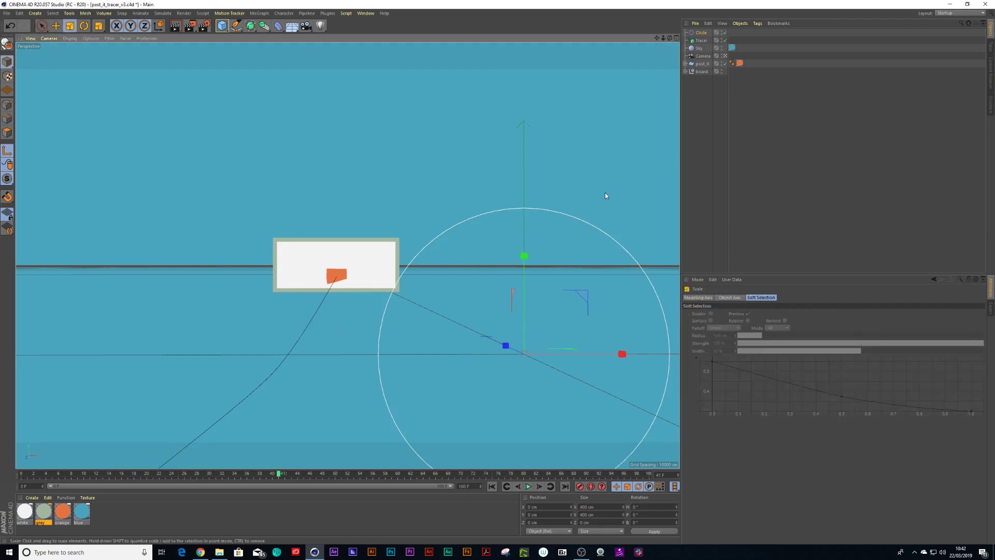
pyautogui.moveTo(616, 189); pyautogui.dragTo(449, 340)
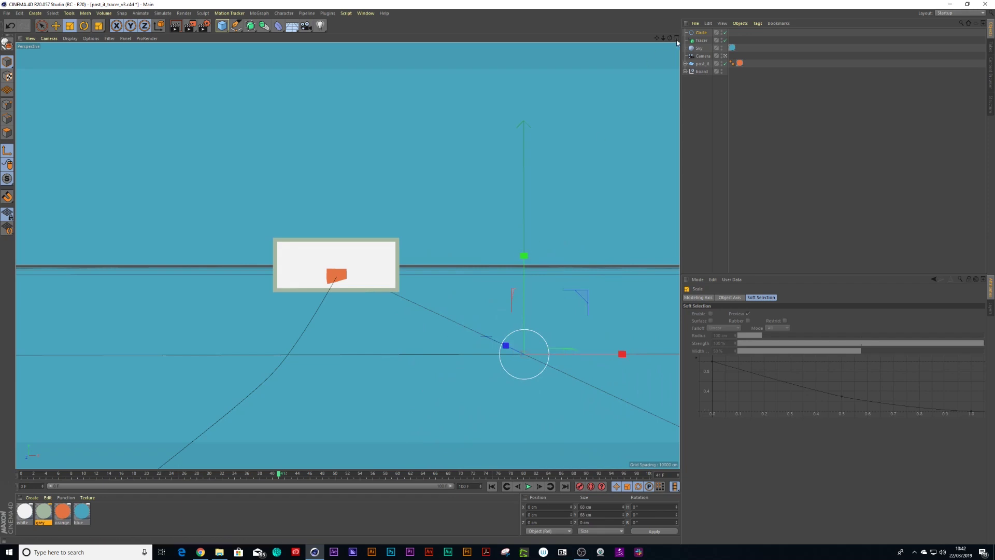
# - With the Circle and Tracer selected, add a Sweep generator
pyautogui.keyDown('ctrl'); pyautogui.click(701, 40); pyautogui.keyUp('ctrl')
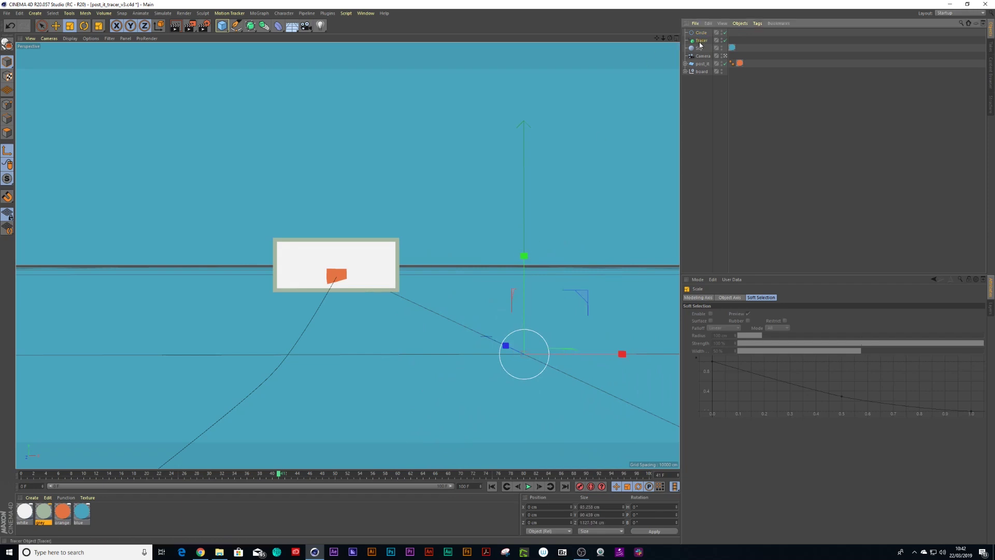
pyautogui.click(250, 25)
pyautogui.click(271, 66)
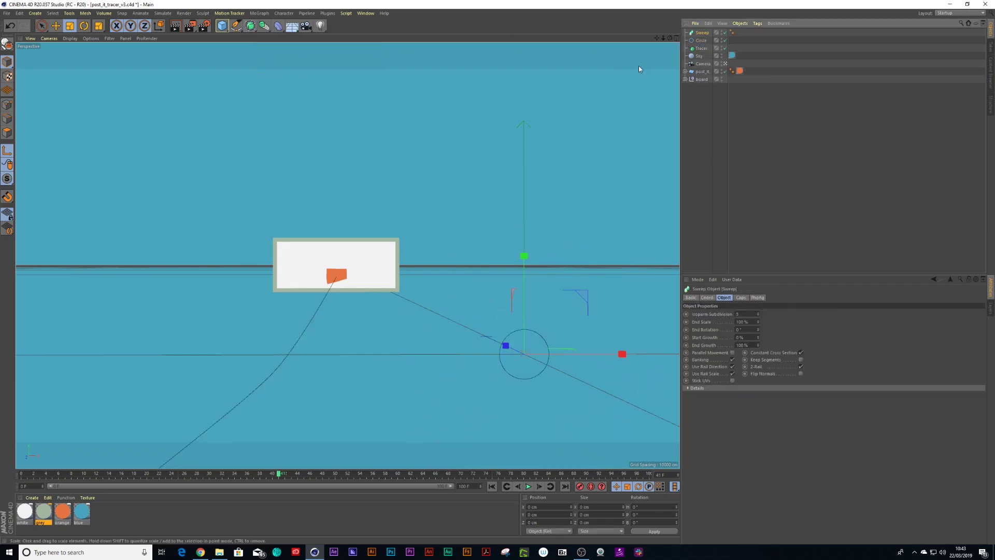
# - Nest Circle and Tracer under Sweep, use Gouraud Shading (Lines), and shrink the circle to about 10.6 cm
pyautogui.moveTo(703, 43); pyautogui.dragTo(703, 33)
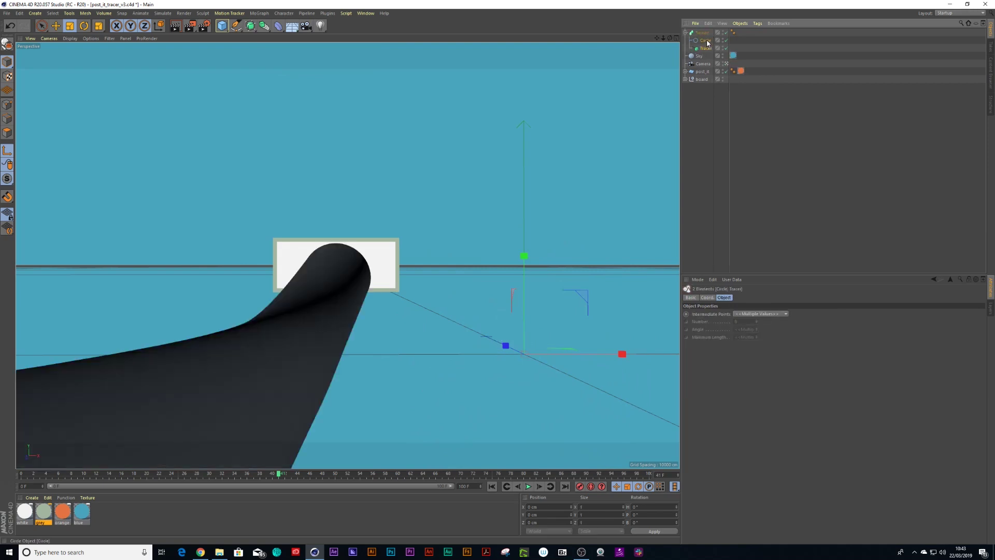
pyautogui.click(90, 39)
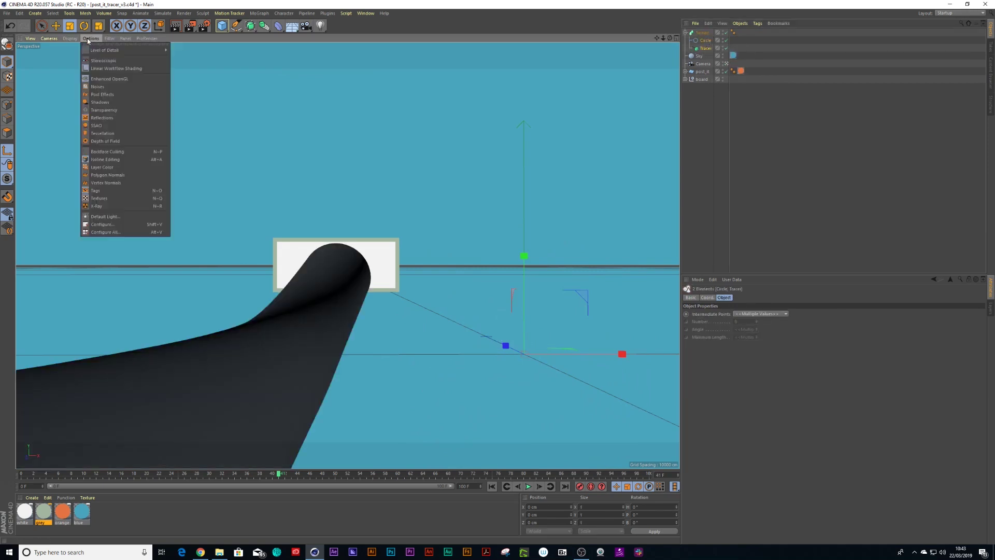
pyautogui.moveTo(70, 39)
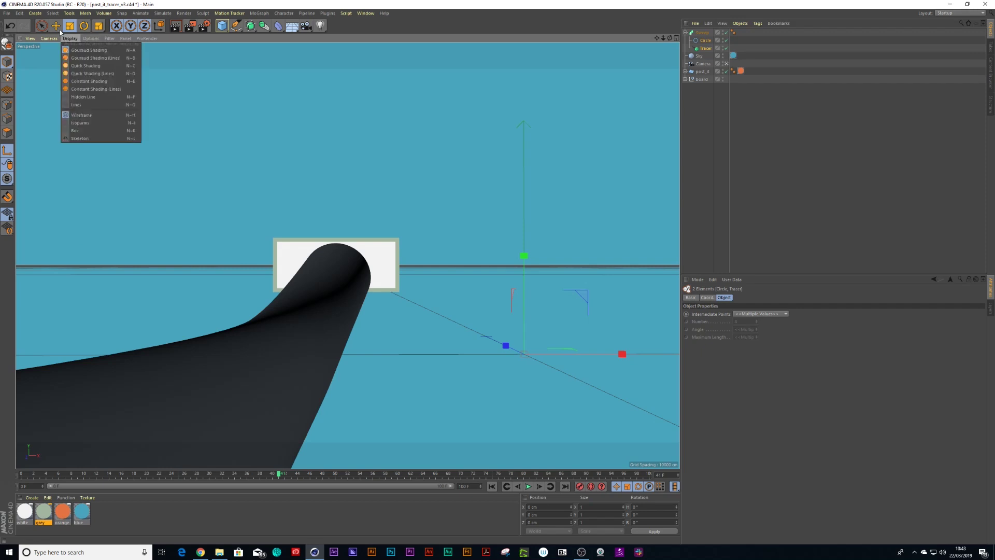
pyautogui.click(84, 58)
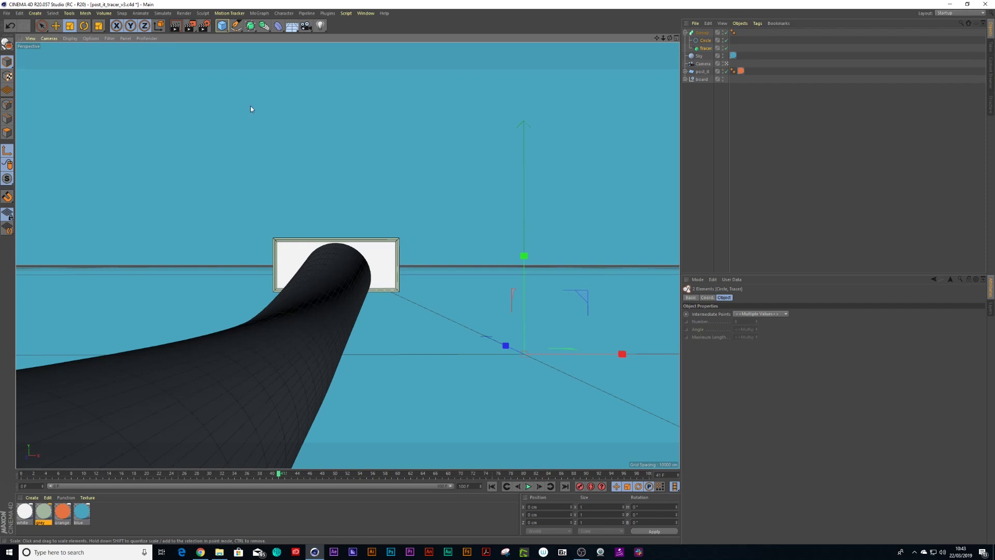
pyautogui.click(705, 40)
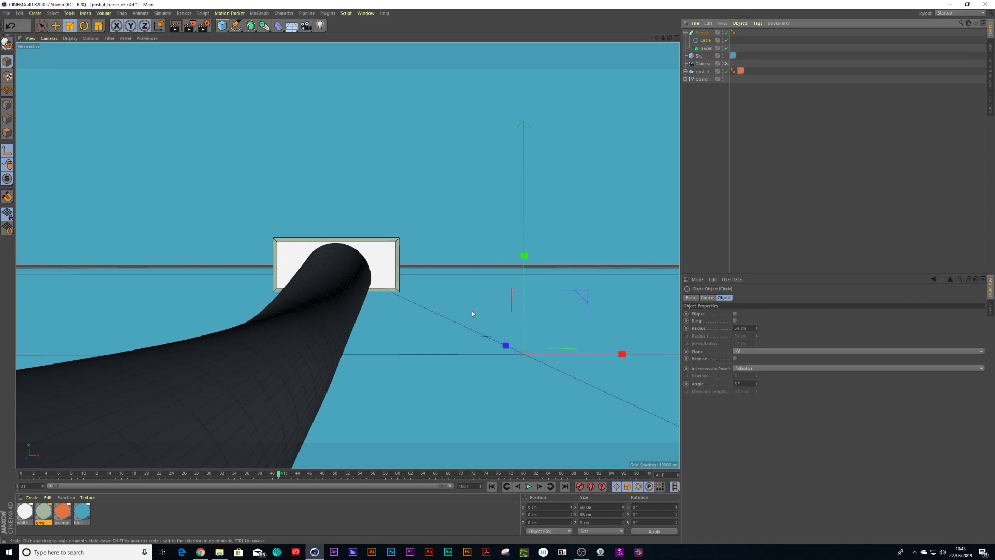
pyautogui.moveTo(486, 285); pyautogui.dragTo(295, 367)
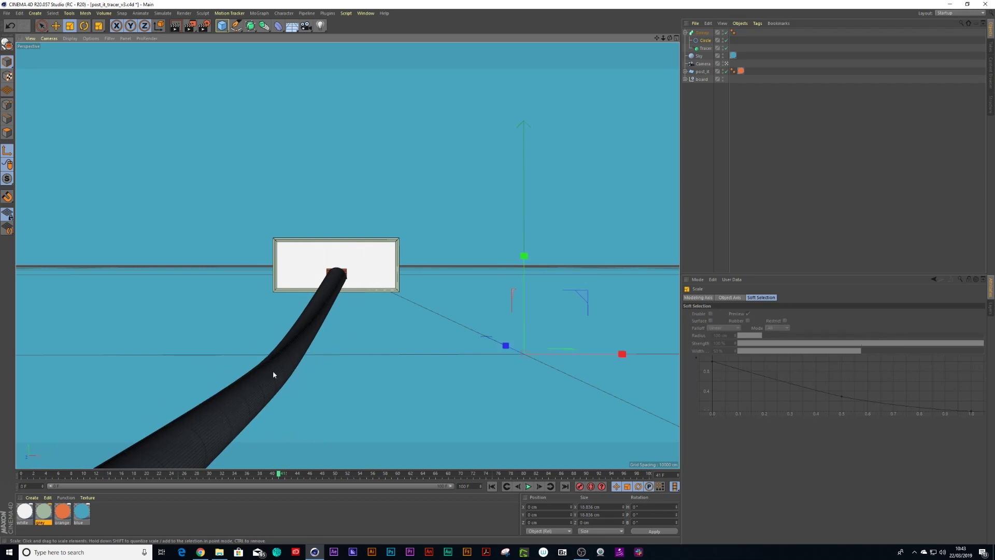
# - Zoom in on the tube and set the Circle's Intermediate Points to Uniform with 5 points
pyautogui.click(726, 63)
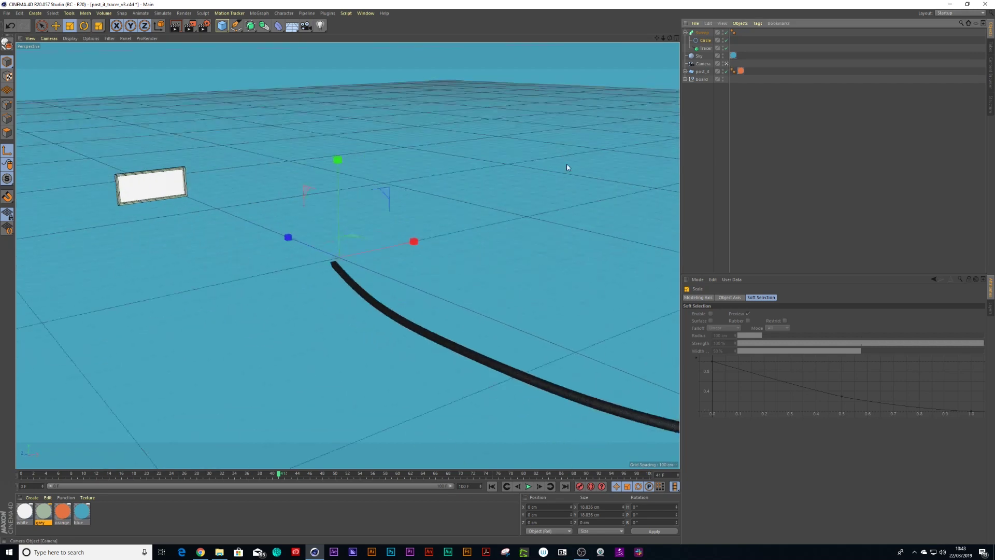
pyautogui.keyDown('alt'); pyautogui.moveTo(432, 332); pyautogui.dragTo(516, 308, button='right'); pyautogui.keyUp('alt')
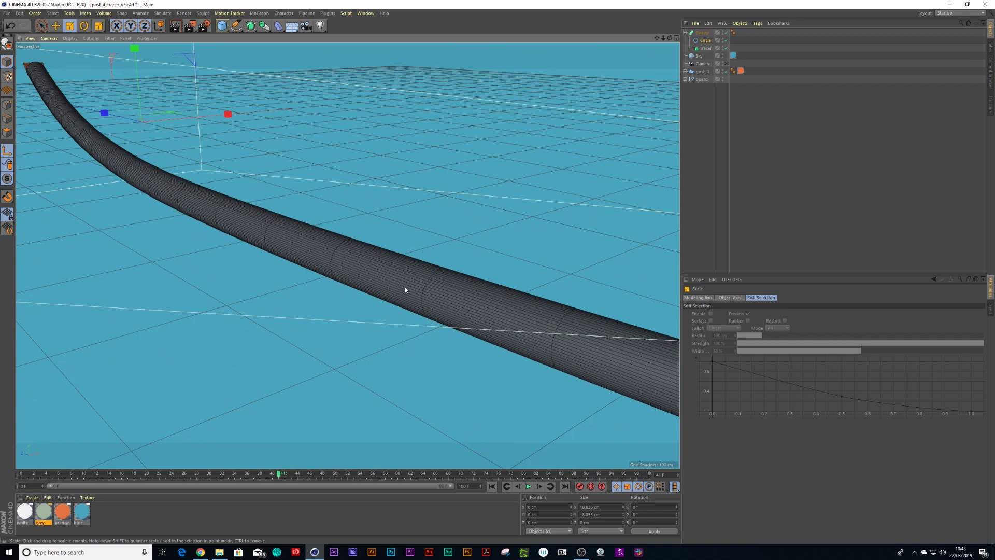
pyautogui.click(705, 41)
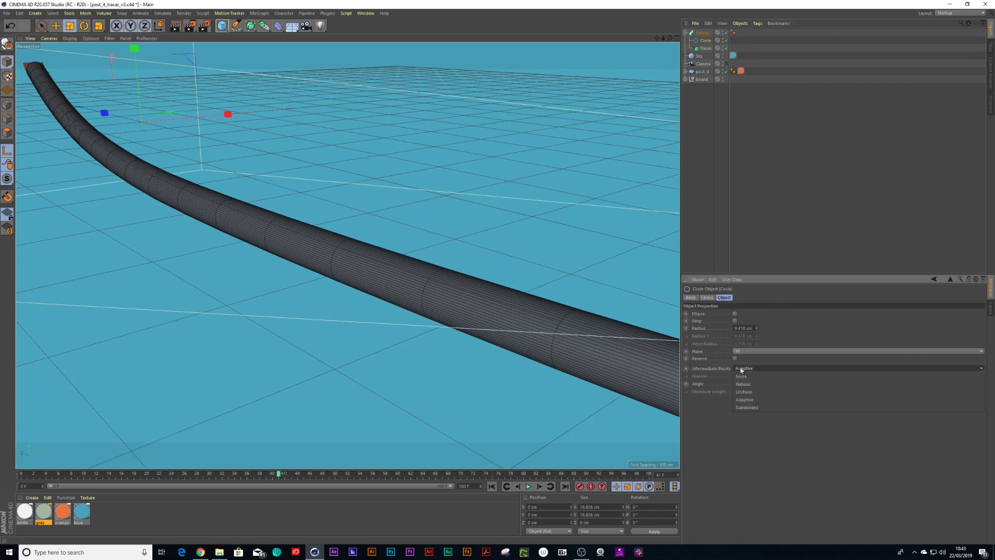
pyautogui.click(747, 368)
pyautogui.click(745, 392)
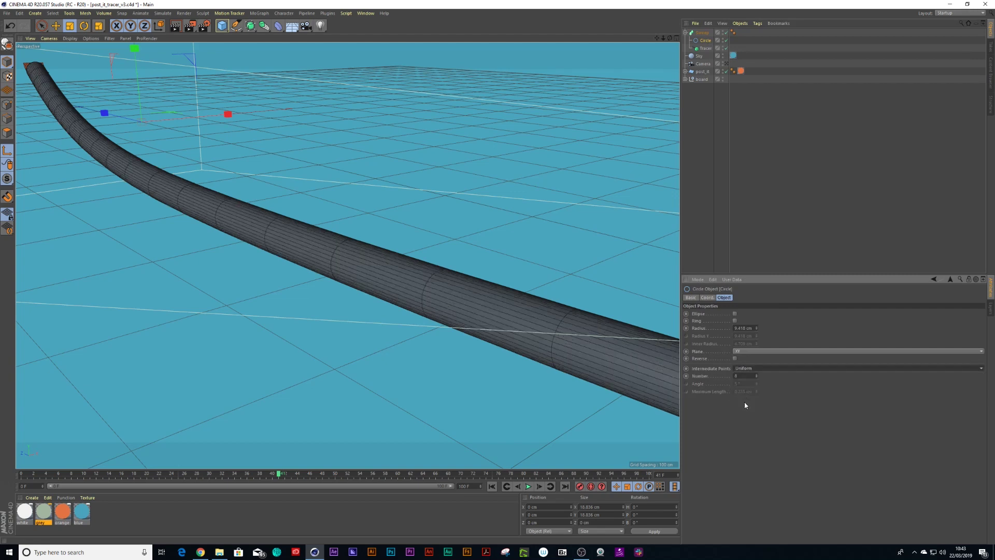
pyautogui.doubleClick(745, 376)
pyautogui.write('5')
pyautogui.press('Return')
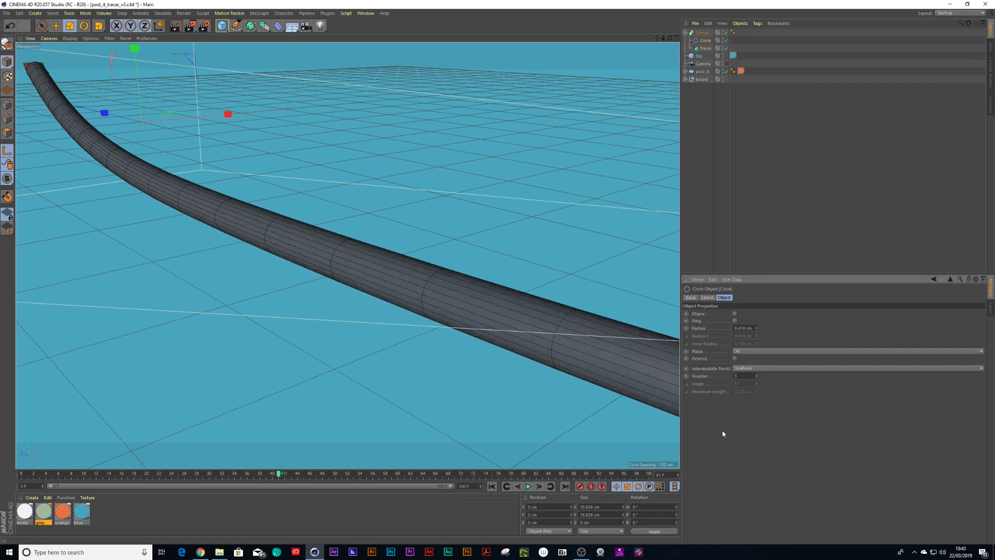
# - Set the Tracer's Intermediate Points to Uniform with 5 points, then scrub to frame 7
pyautogui.click(702, 33)
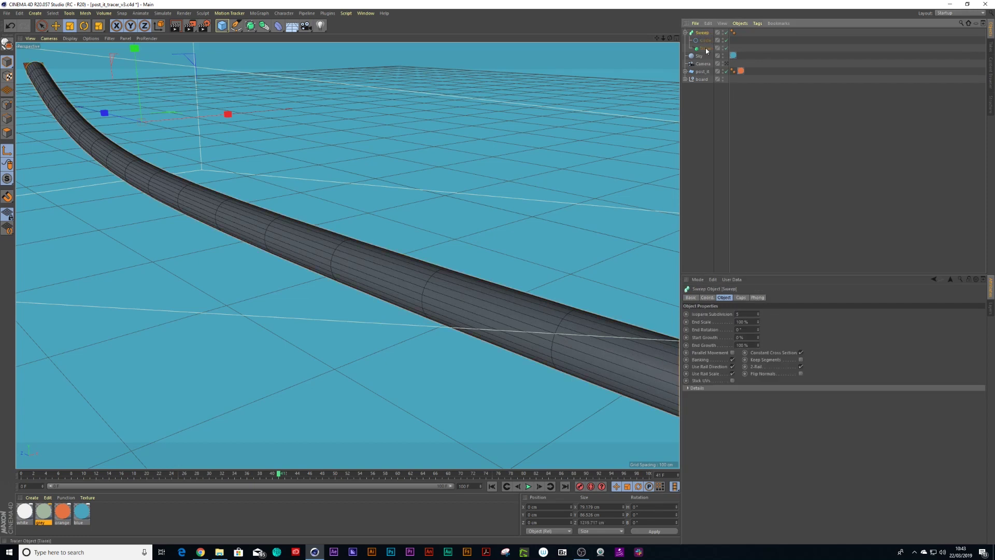
pyautogui.click(705, 48)
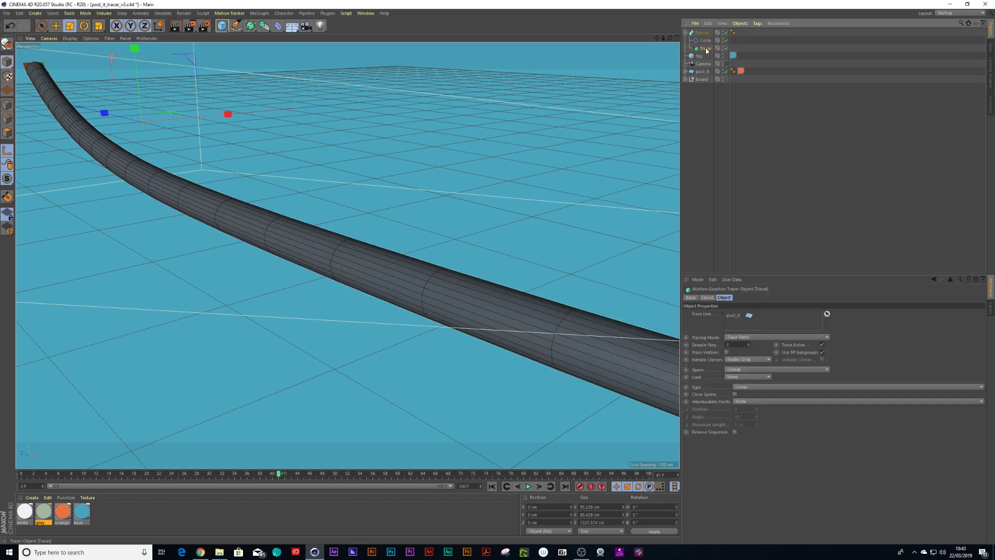
pyautogui.click(749, 403)
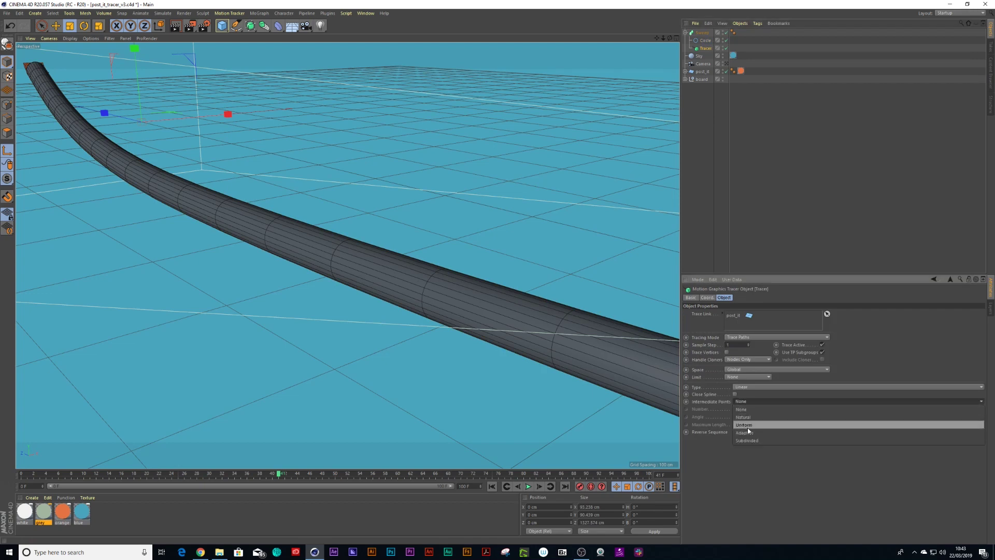
pyautogui.click(748, 426)
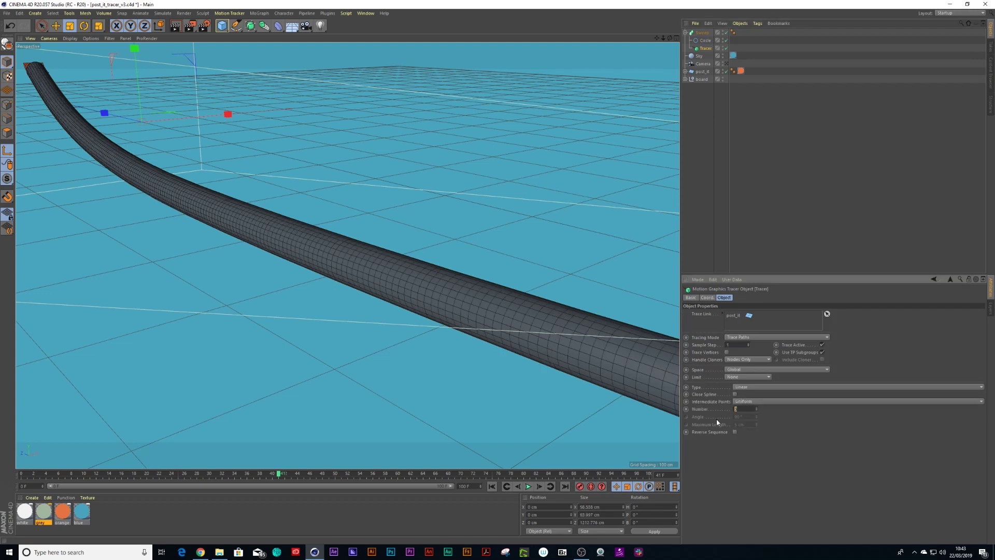
pyautogui.write('5')
pyautogui.press('Return')
pyautogui.moveTo(279, 473); pyautogui.dragTo(65, 473)
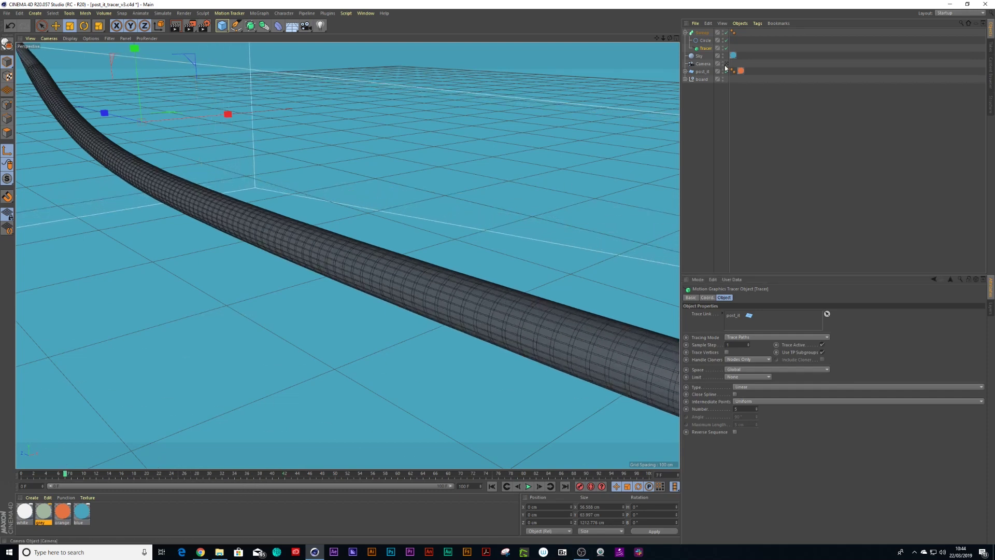
# - Preview the tube trailing the post-it from frame 37 to about frame 31, then select Sweep
pyautogui.scroll(-10, 526, 160)
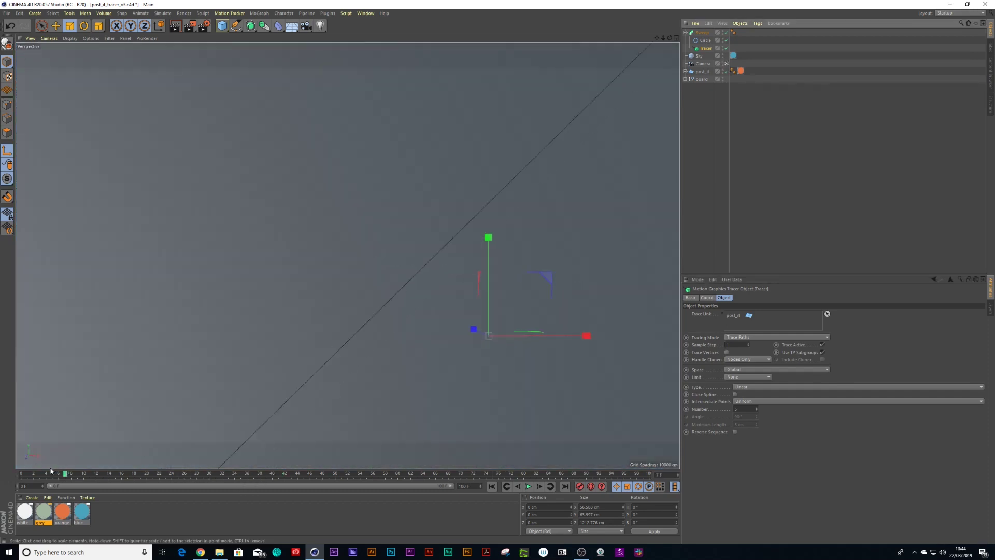
pyautogui.moveTo(52, 471); pyautogui.dragTo(21, 498)
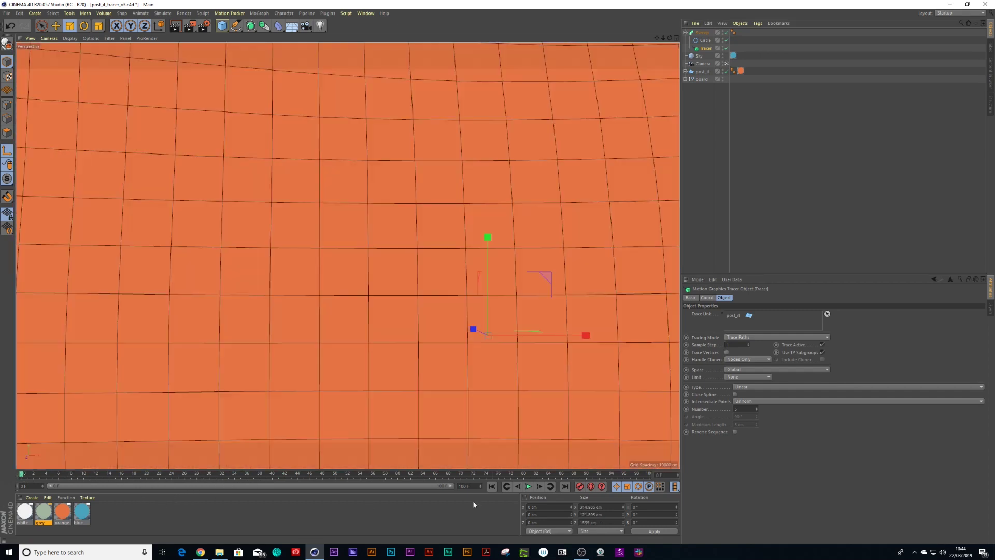
pyautogui.click(528, 486)
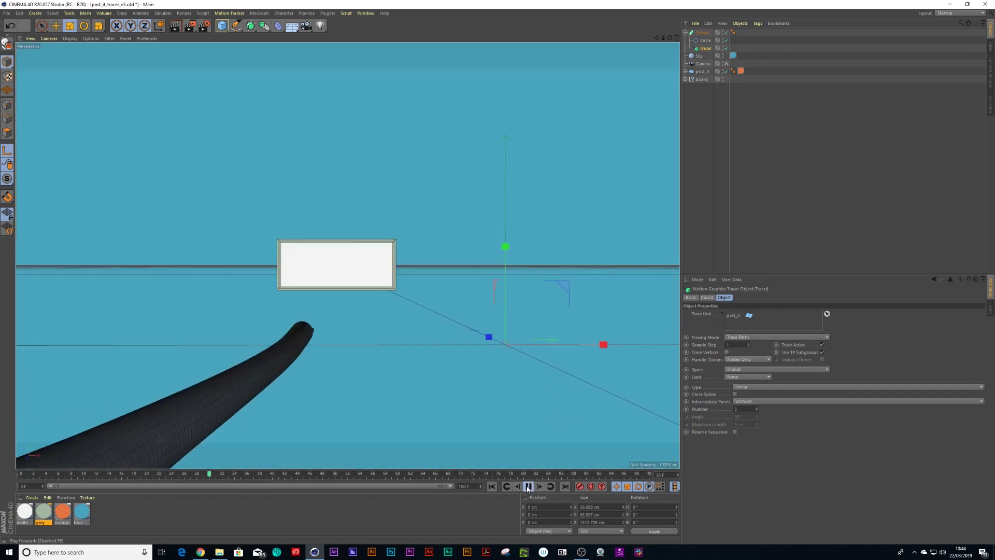
pyautogui.click(528, 487)
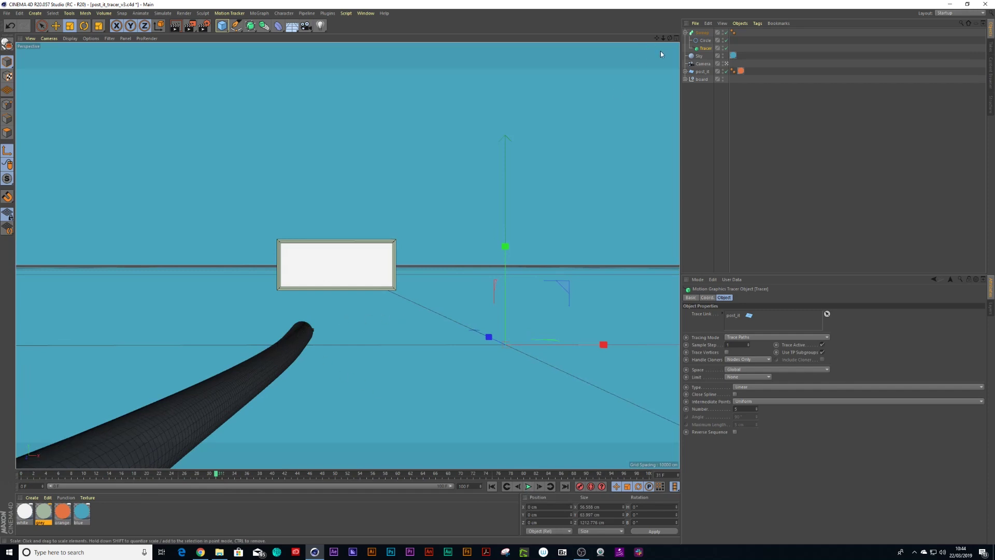
pyautogui.click(701, 33)
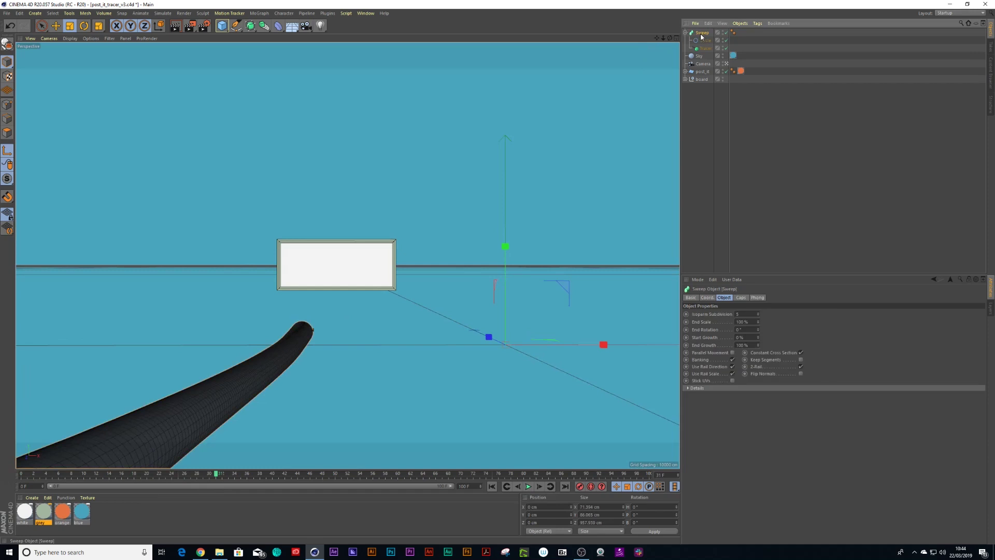
# - In the Sweep's Details, lower the end of the Scale curve to taper the tube
pyautogui.click(688, 388)
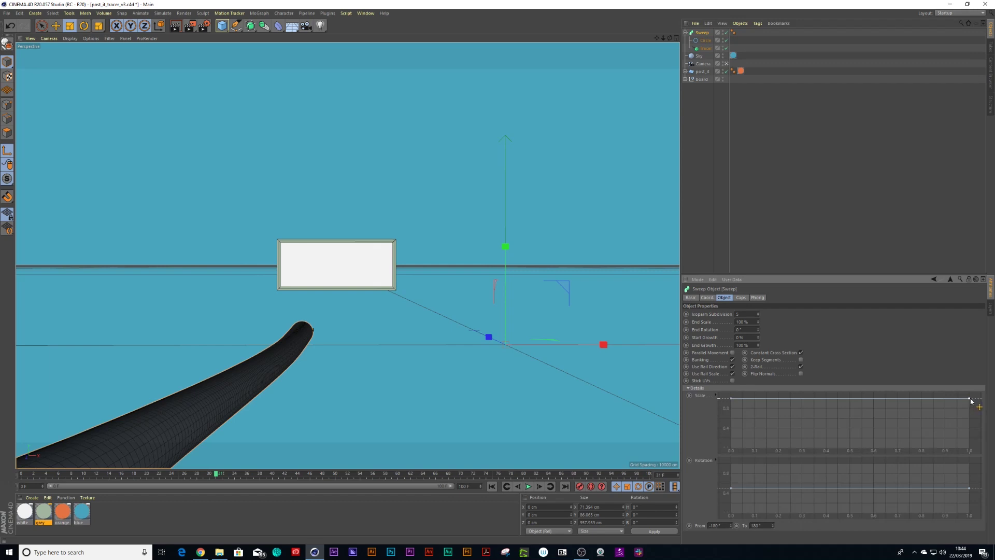
pyautogui.moveTo(971, 400); pyautogui.dragTo(936, 422)
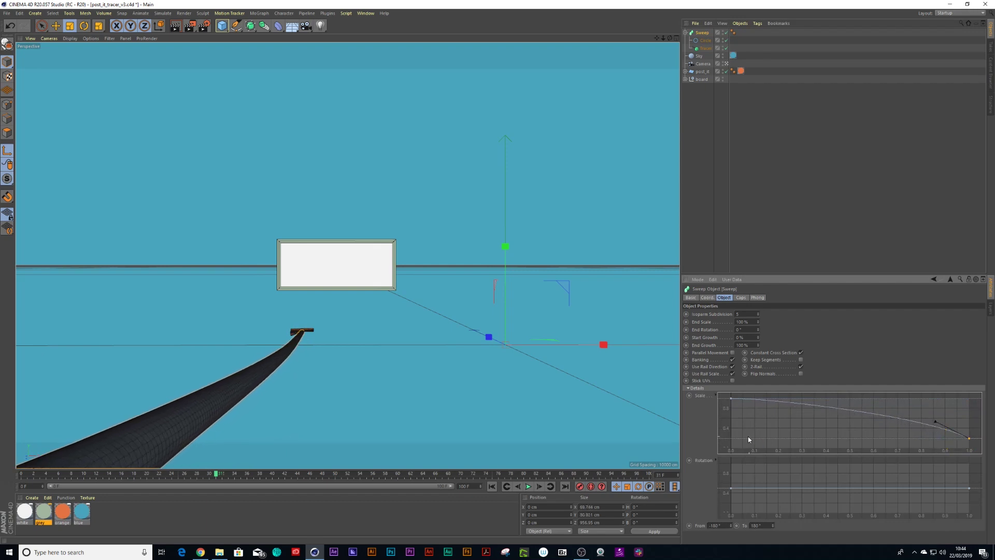
pyautogui.scroll(-2, 754, 411)
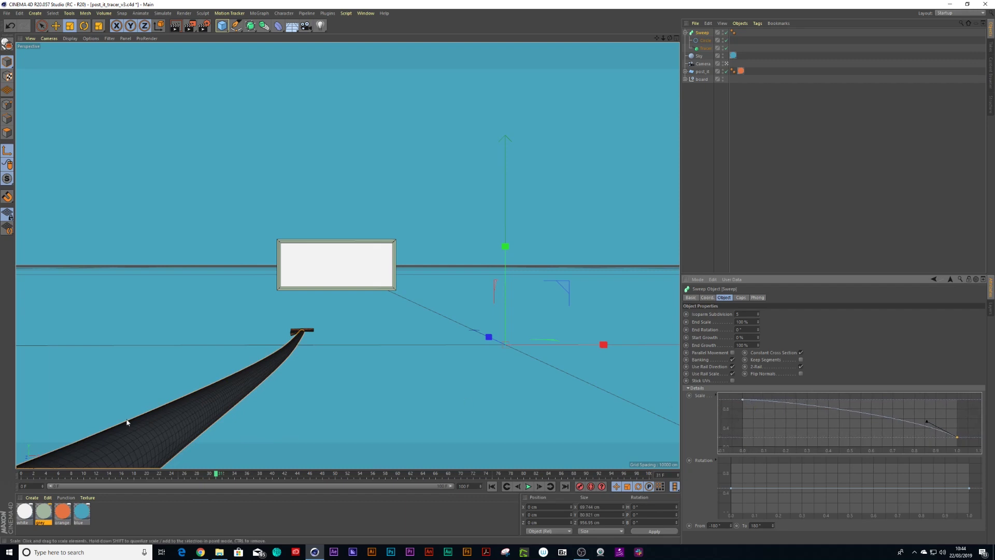
# - Enlarge the Circle profile to about 112% and pull the Scale curve's end nearly to zero
pyautogui.click(705, 40)
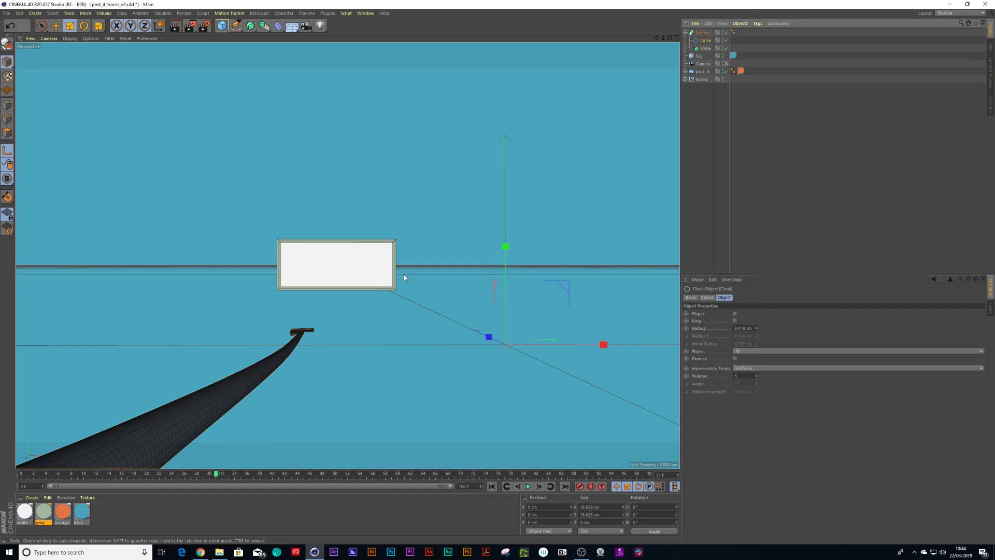
pyautogui.press('t')
pyautogui.moveTo(387, 300); pyautogui.dragTo(412, 281)
pyautogui.click(703, 32)
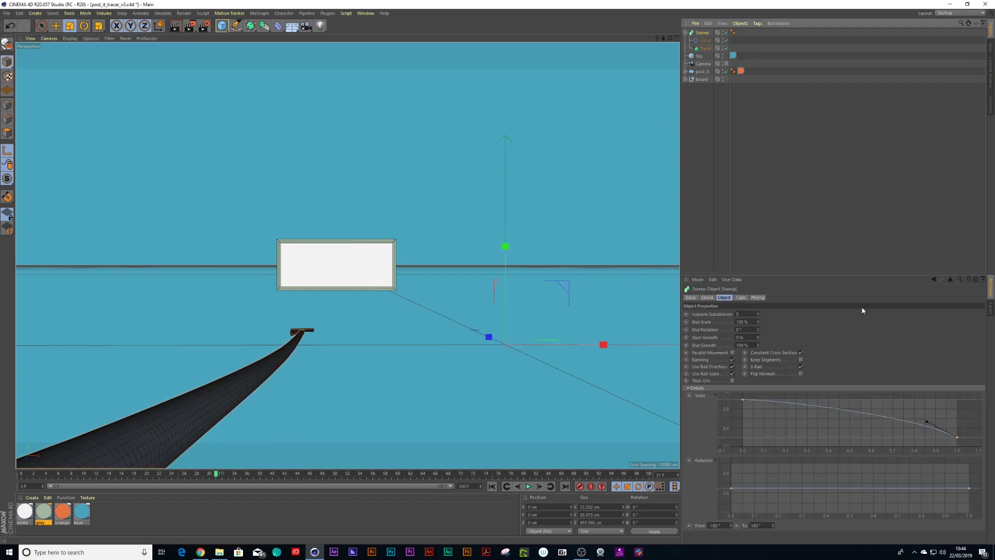
pyautogui.moveTo(958, 437); pyautogui.dragTo(960, 443)
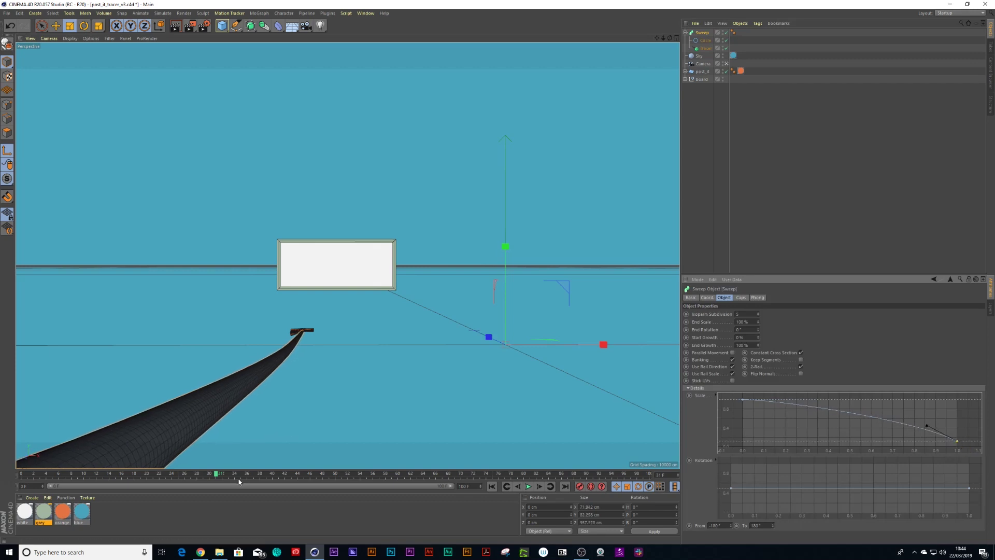
# - Play the animation from frame 0 to check the taper, then return to about frame 32
pyautogui.moveTo(194, 476); pyautogui.dragTo(10, 479)
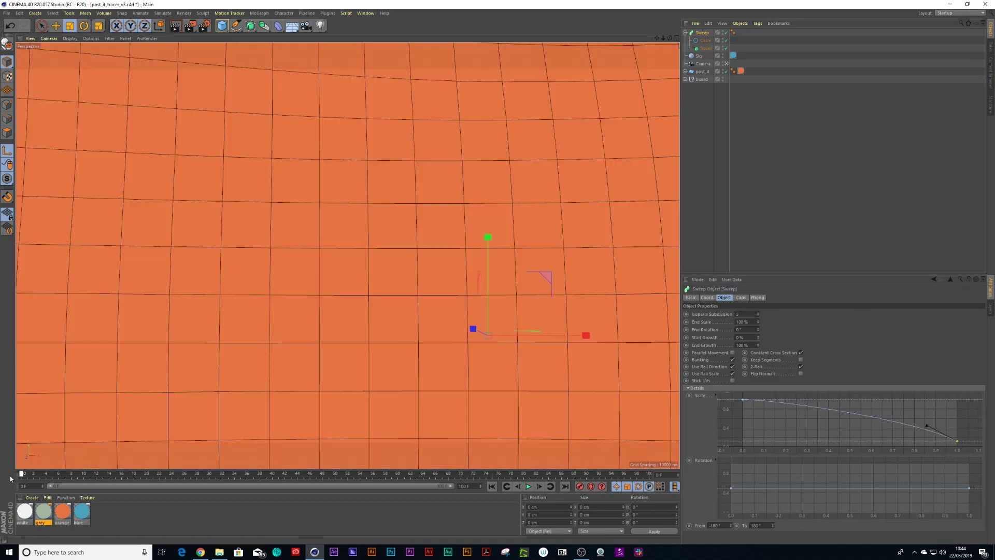
pyautogui.click(529, 486)
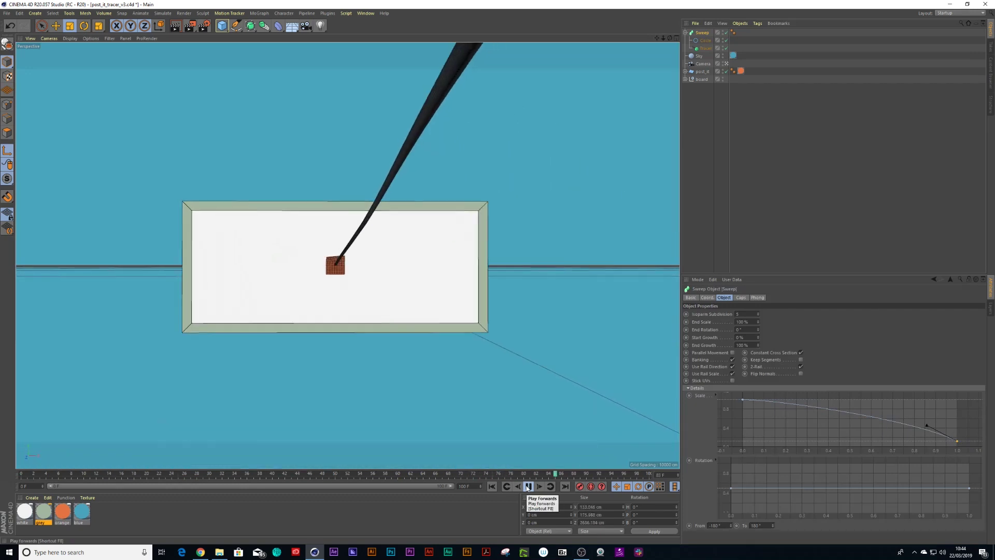
pyautogui.click(528, 486)
pyautogui.moveTo(171, 479)
pyautogui.mouseDown()
pyautogui.moveTo(148, 475)
pyautogui.moveTo(225, 478)
pyautogui.mouseUp()
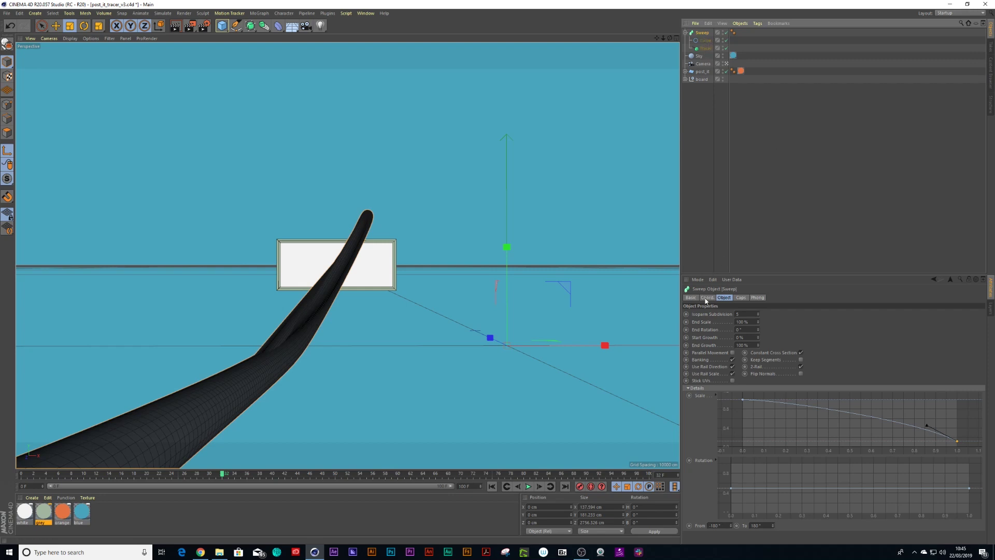
# - Collapse the Details curves and keyframe End Growth at frames 16 and 20
pyautogui.click(690, 389)
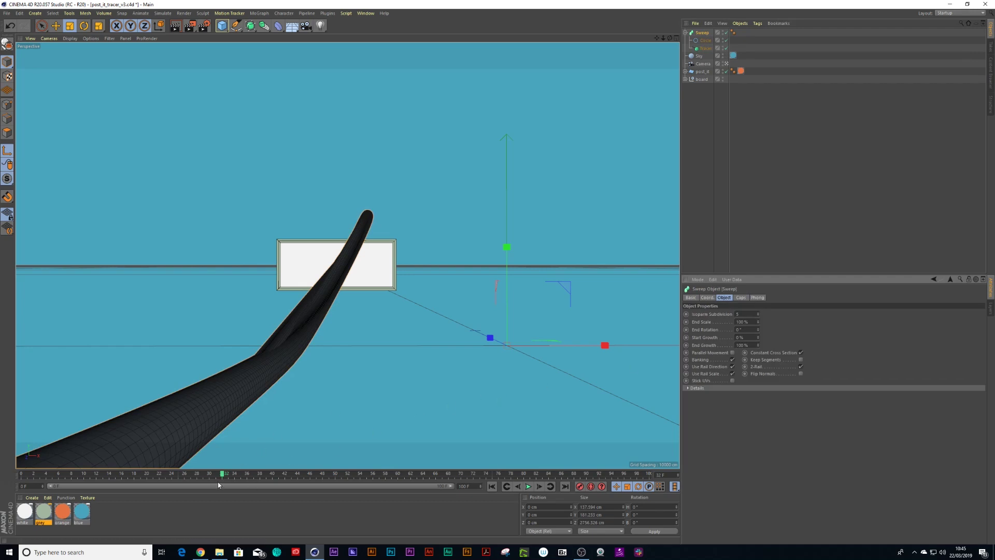
pyautogui.moveTo(223, 476); pyautogui.dragTo(107, 483)
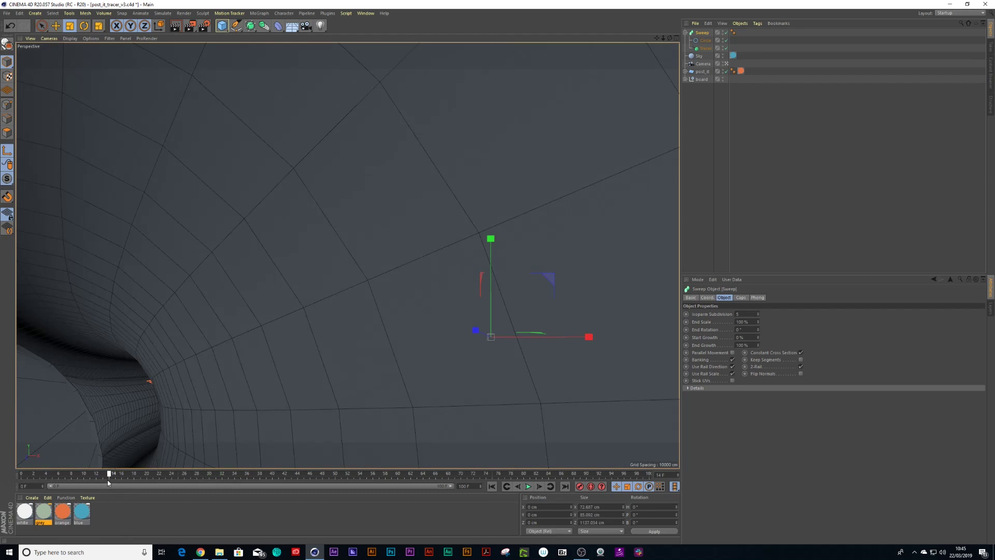
pyautogui.keyDown('ctrl'); pyautogui.click(686, 345); pyautogui.keyUp('ctrl')
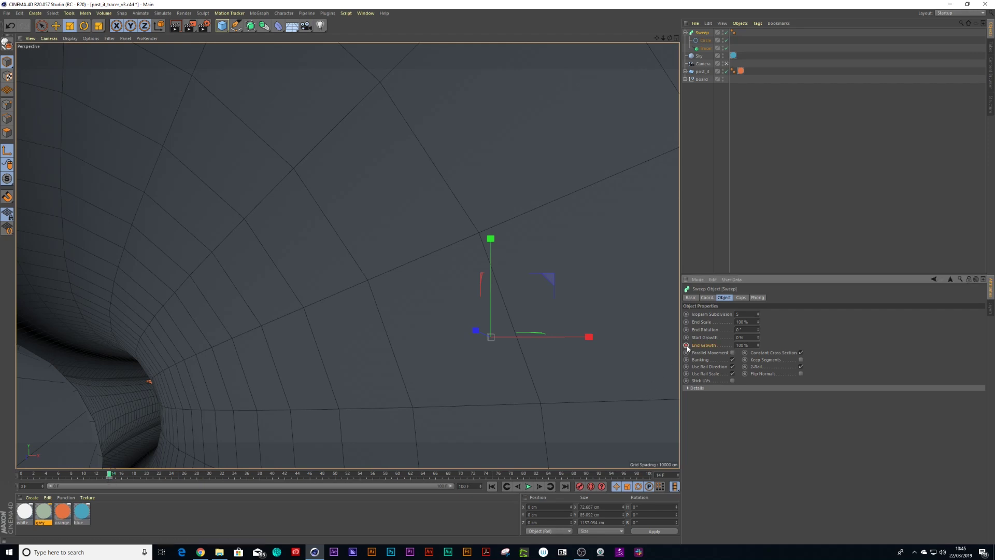
pyautogui.moveTo(109, 476); pyautogui.dragTo(149, 483)
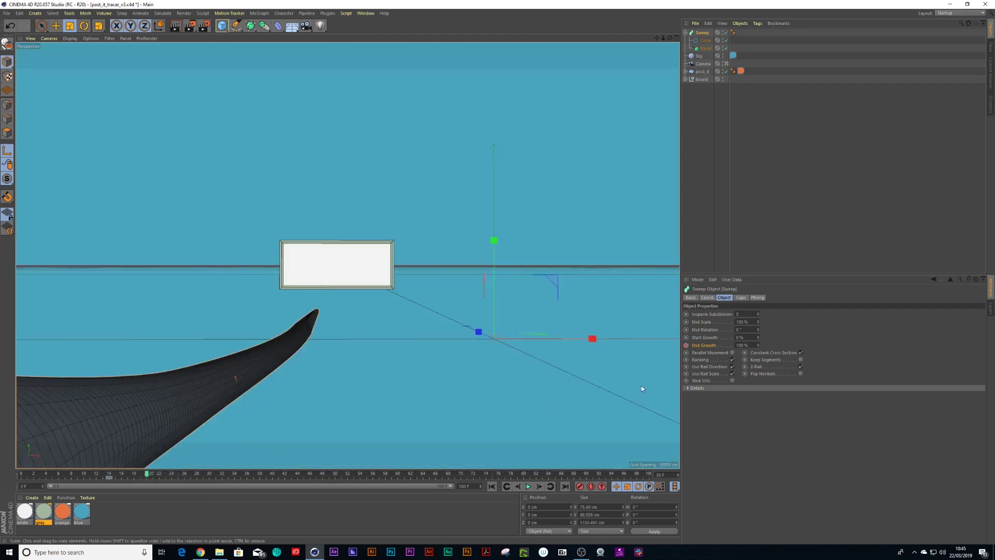
pyautogui.keyDown('ctrl'); pyautogui.click(686, 346); pyautogui.keyUp('ctrl')
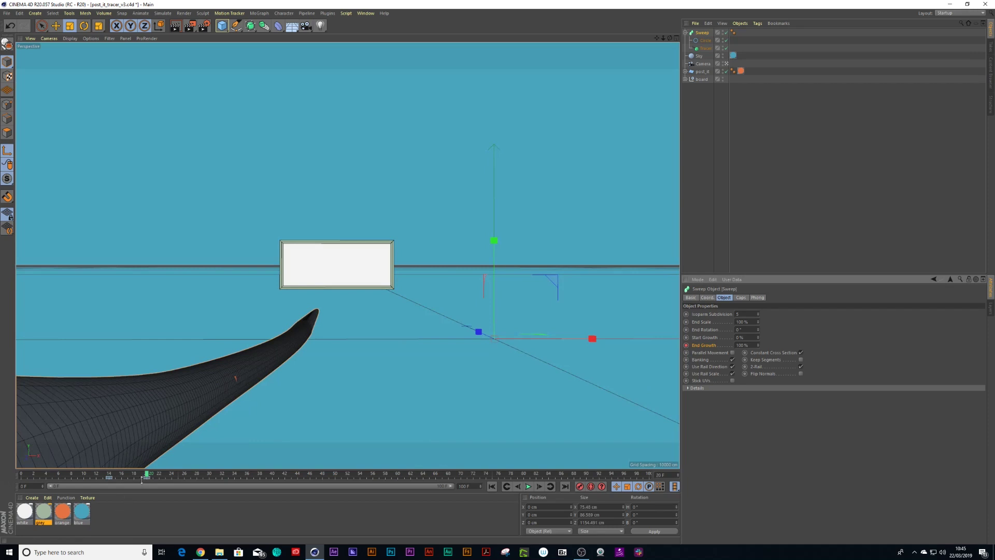
# - Set End Growth to 0 % at frame 14
pyautogui.moveTo(147, 475); pyautogui.dragTo(109, 475)
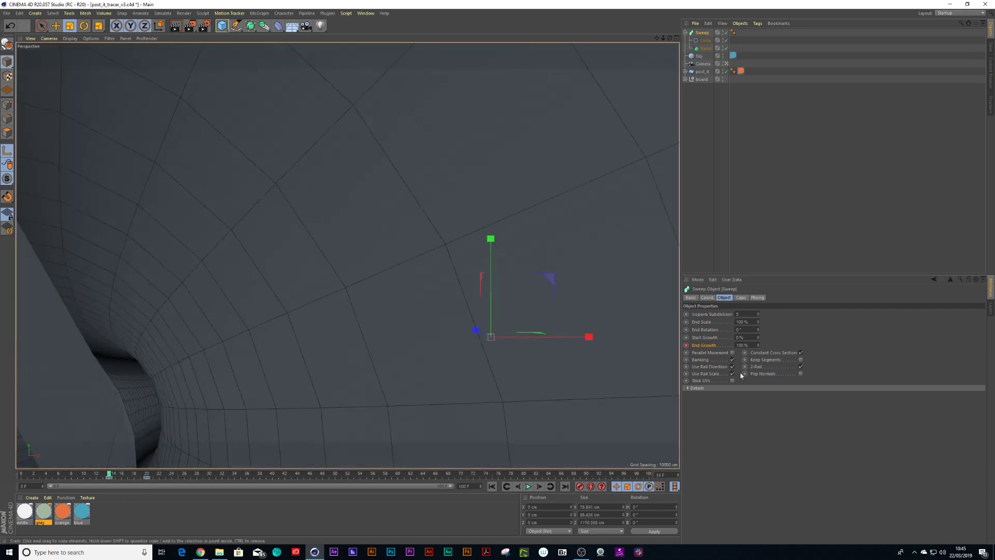
pyautogui.doubleClick(747, 345)
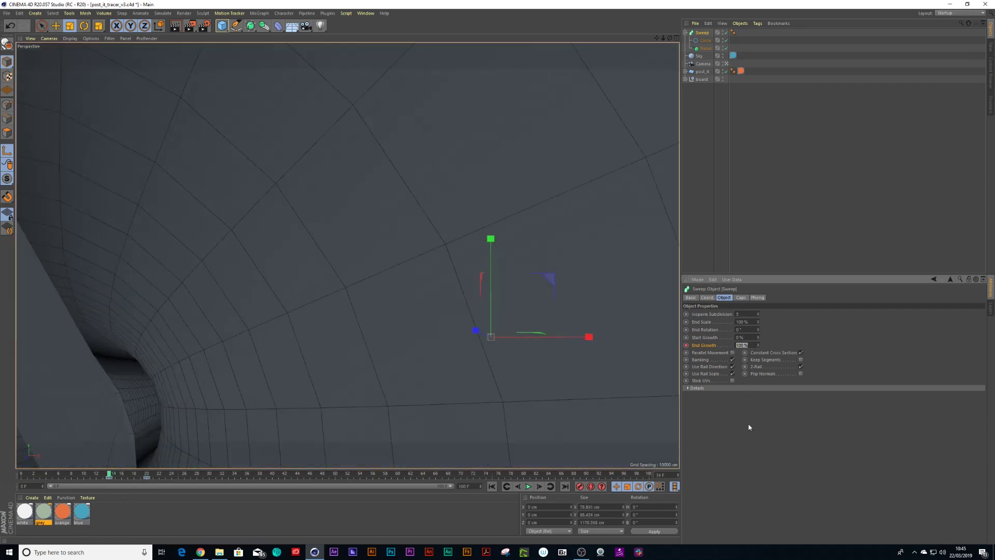
pyautogui.write('0')
pyautogui.press('Return')
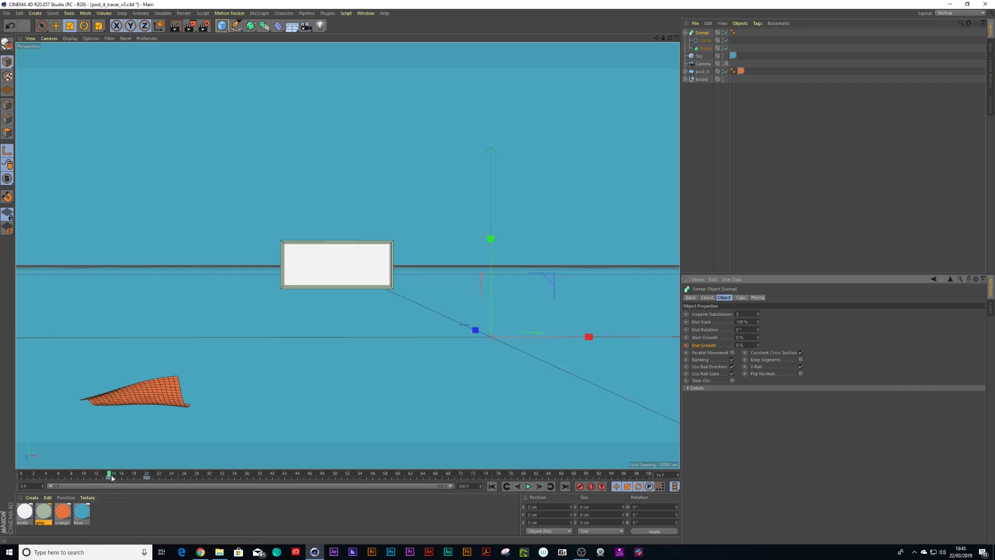
# - Replay the tube growing toward the post-it several times, then move to about frame 68
pyautogui.moveTo(111, 475); pyautogui.dragTo(21, 475)
pyautogui.click(528, 486)
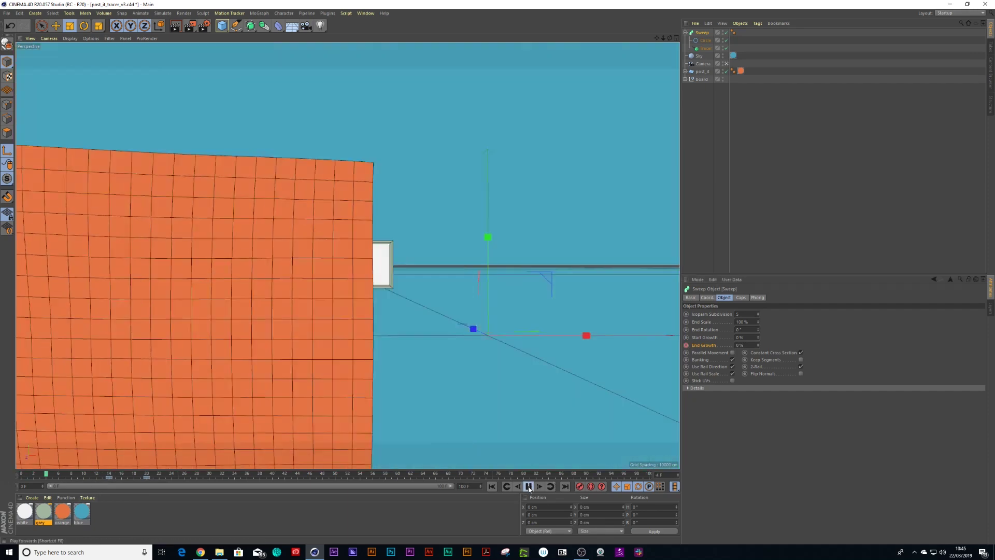
pyautogui.press('F8')
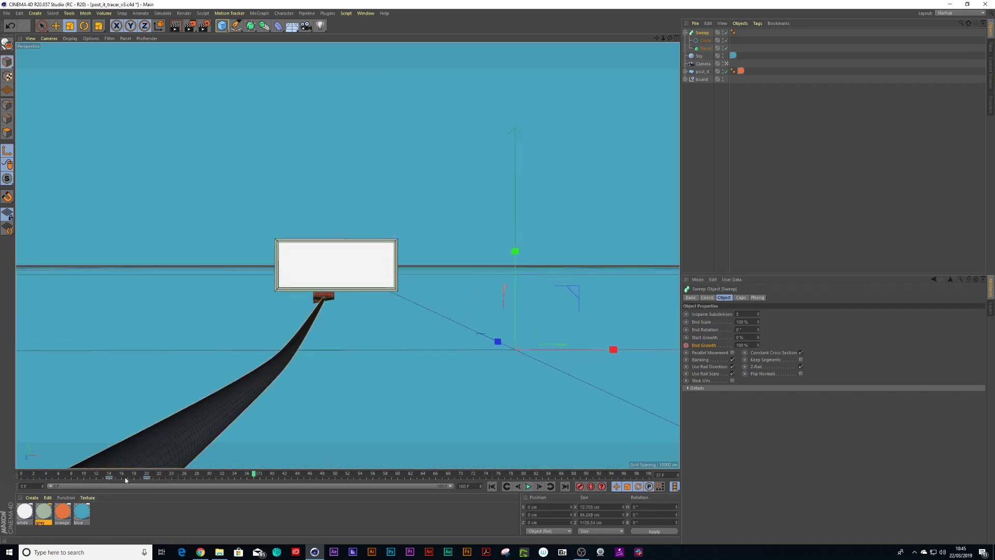
pyautogui.moveTo(125, 480); pyautogui.dragTo(27, 476)
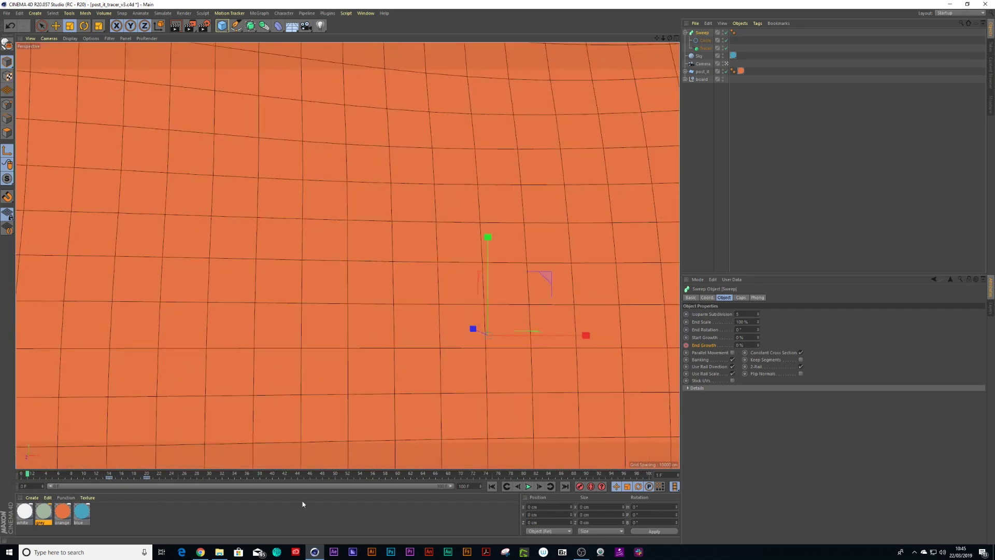
pyautogui.click(528, 487)
pyautogui.click(528, 486)
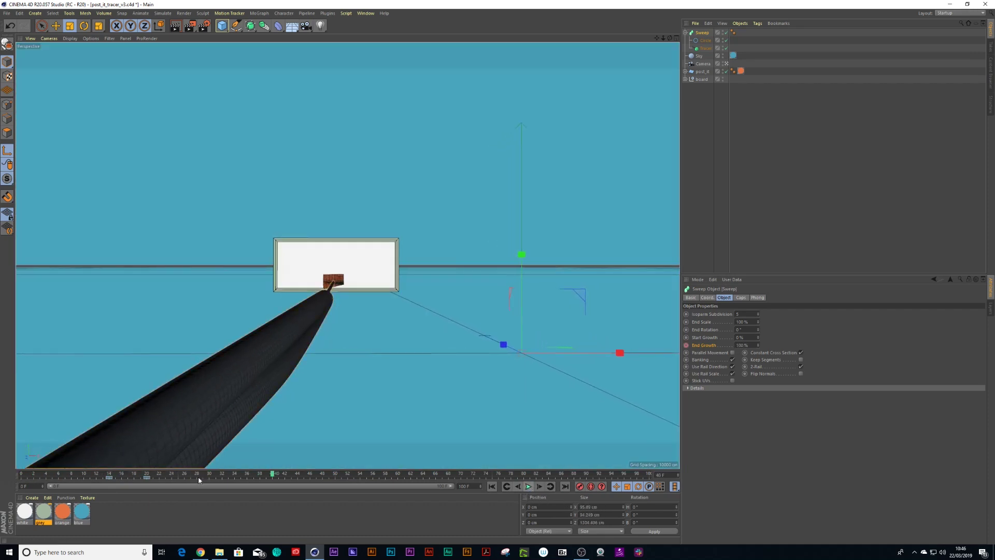
pyautogui.moveTo(155, 477); pyautogui.dragTo(9, 475)
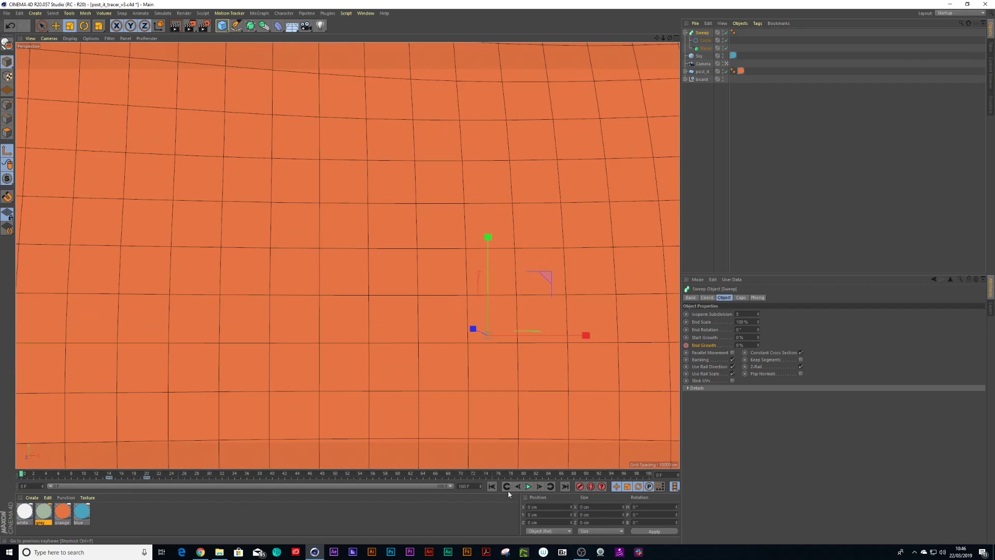
pyautogui.click(528, 486)
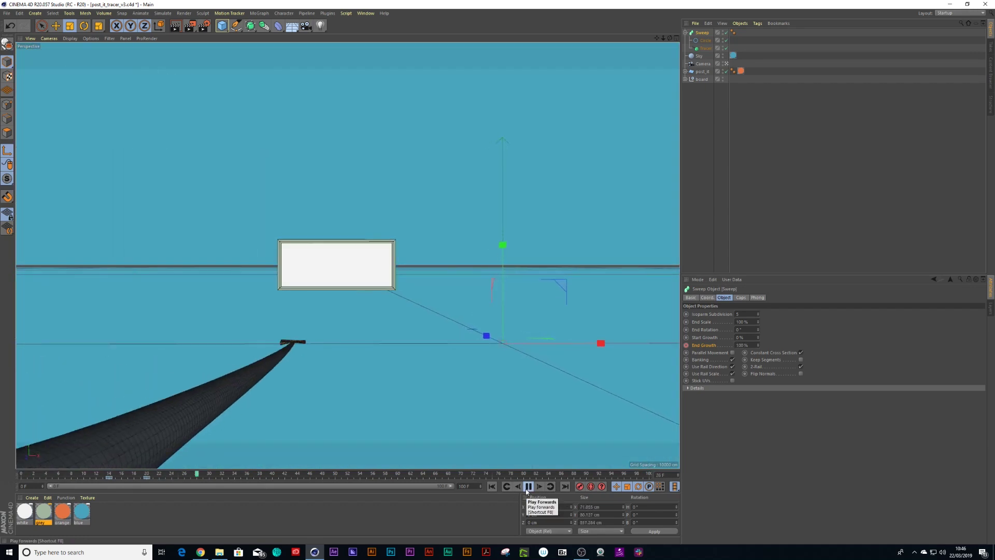
pyautogui.click(528, 486)
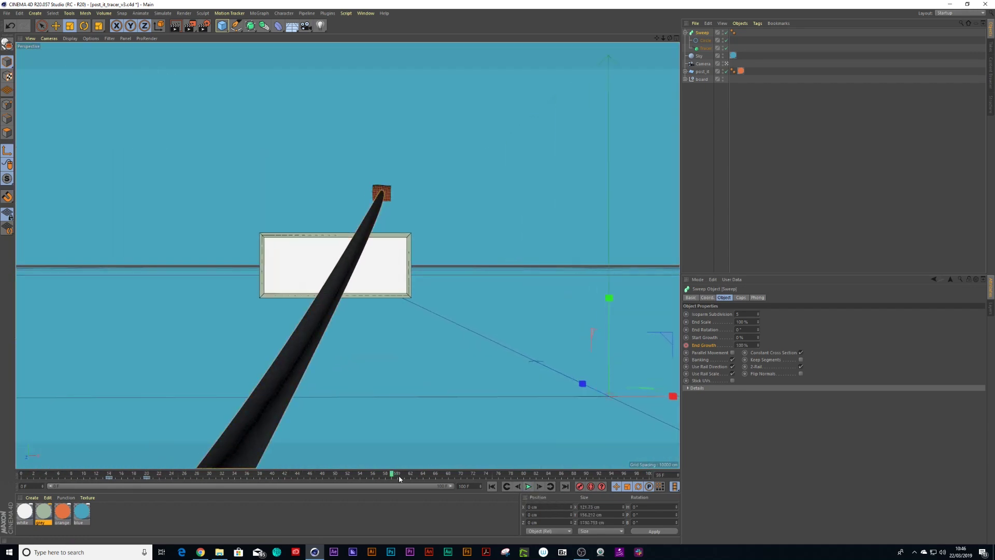
pyautogui.moveTo(395, 476); pyautogui.dragTo(498, 486)
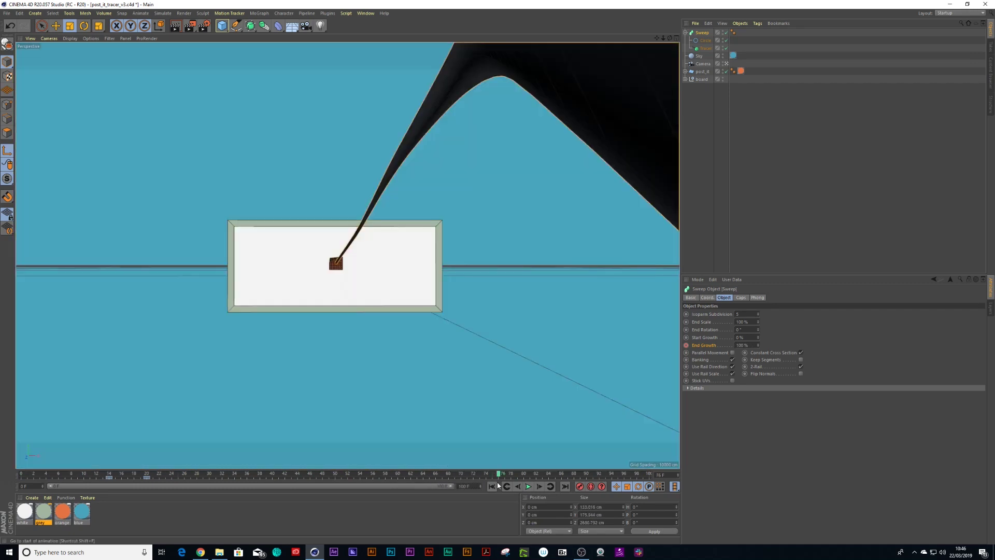
# - Keyframe Start Growth at 0 % on frame 76 and 100 % on frame 85
pyautogui.keyDown('ctrl'); pyautogui.click(686, 338); pyautogui.keyUp('ctrl')
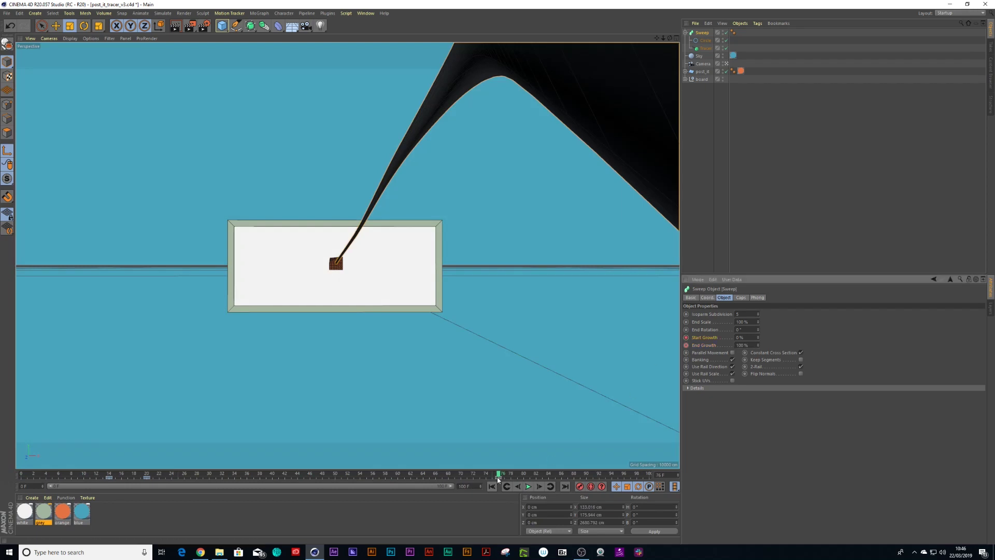
pyautogui.moveTo(499, 476); pyautogui.dragTo(563, 476)
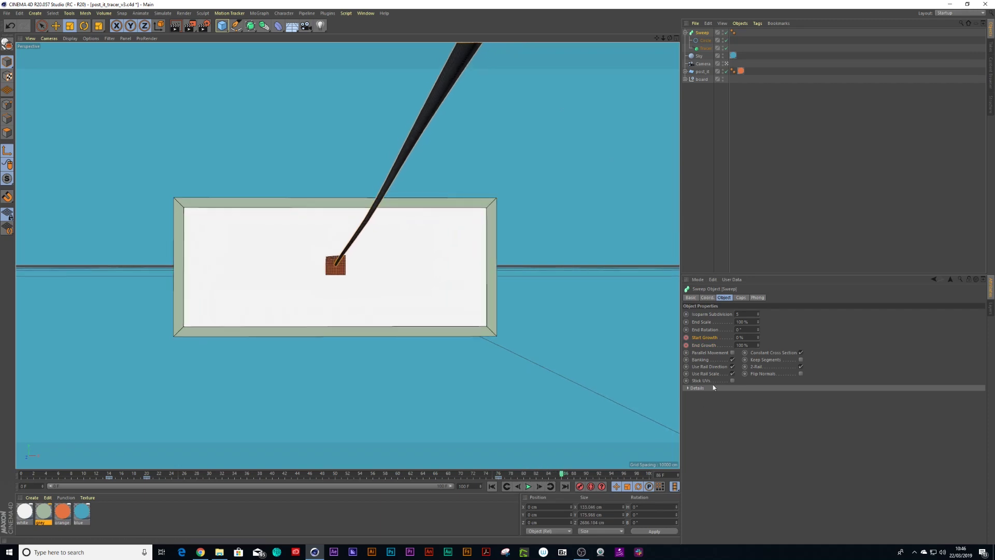
pyautogui.click(749, 338)
pyautogui.press('Return')
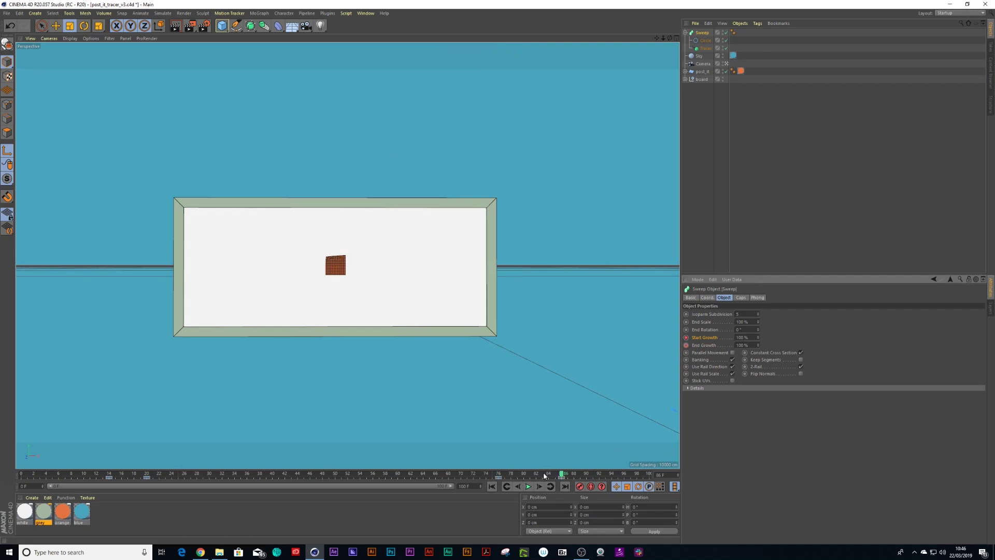
# - Check the tube retracting near frame 86 and play the whole animation from the start
pyautogui.moveTo(561, 474); pyautogui.dragTo(21, 475)
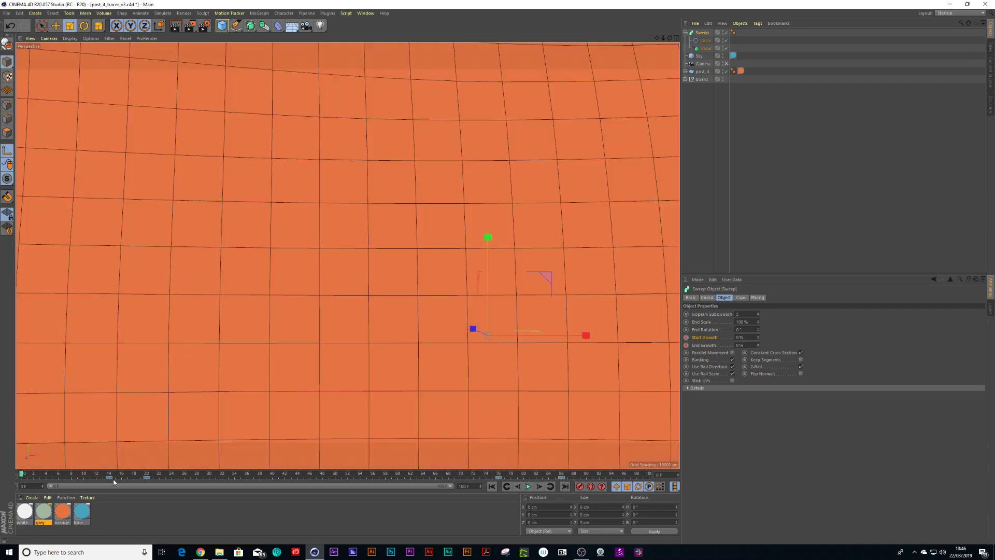
pyautogui.click(529, 486)
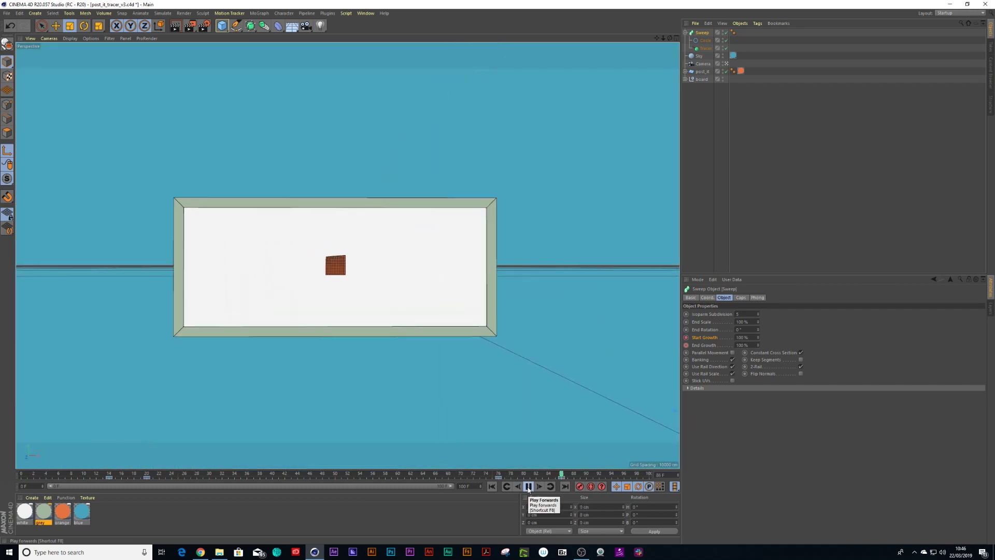
pyautogui.click(528, 487)
# - At frame 14, duplicate the white material and drop the copy onto the Sweep
pyautogui.click(109, 474)
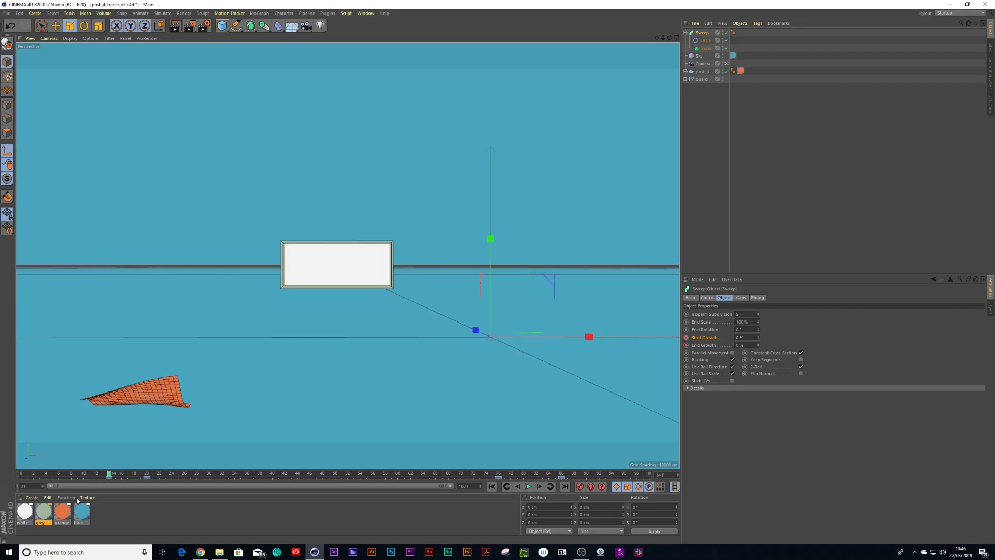
pyautogui.keyDown('ctrl'); pyautogui.moveTo(29, 514); pyautogui.dragTo(105, 517); pyautogui.keyUp('ctrl')
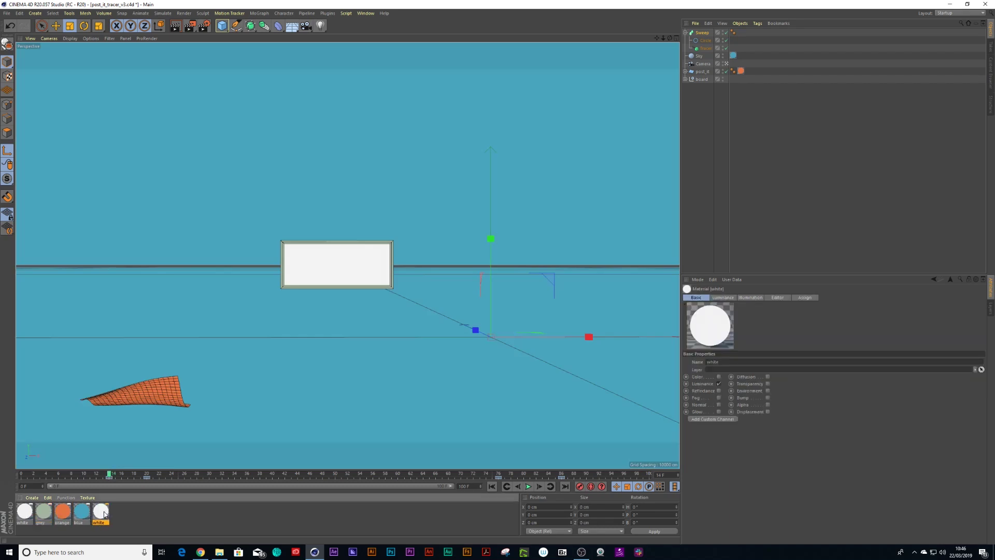
pyautogui.moveTo(102, 516); pyautogui.dragTo(703, 32)
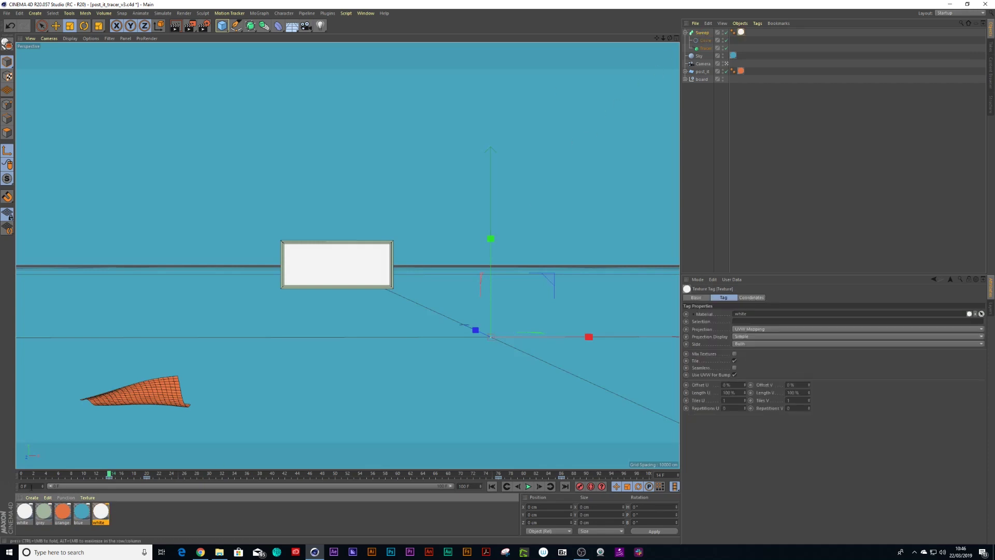
# - Play the animation to check the white tube, then open the white material's settings
pyautogui.moveTo(104, 475); pyautogui.dragTo(21, 474)
pyautogui.click(529, 486)
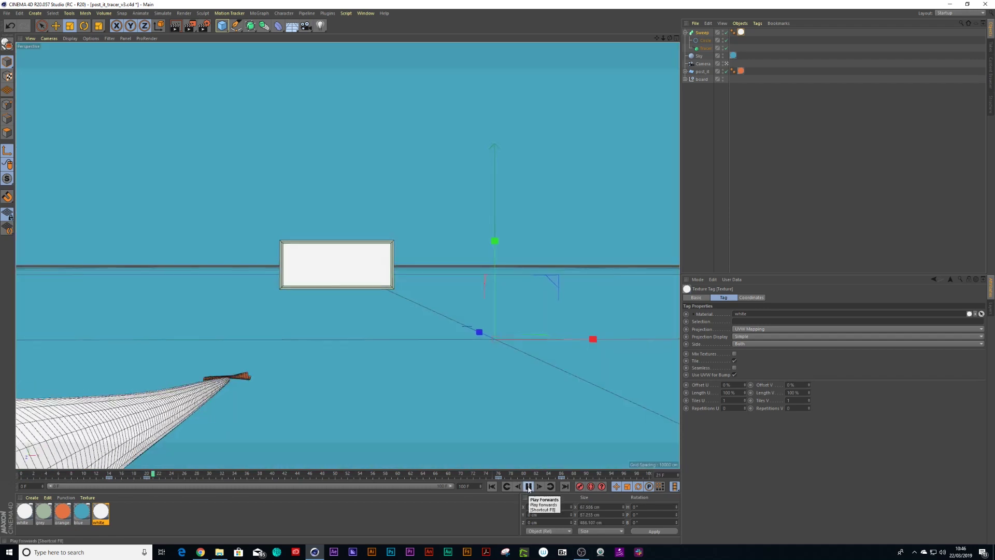
pyautogui.click(529, 486)
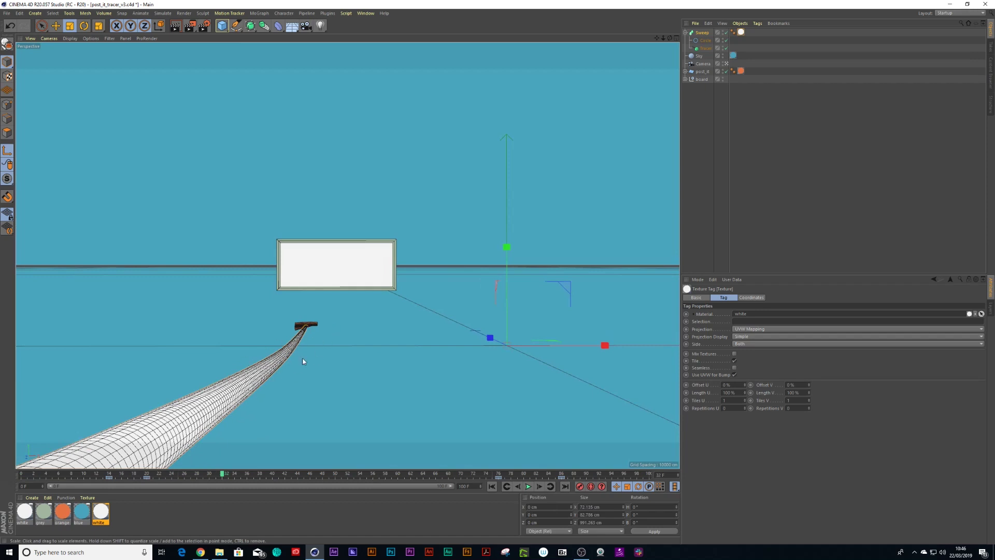
pyautogui.doubleClick(102, 513)
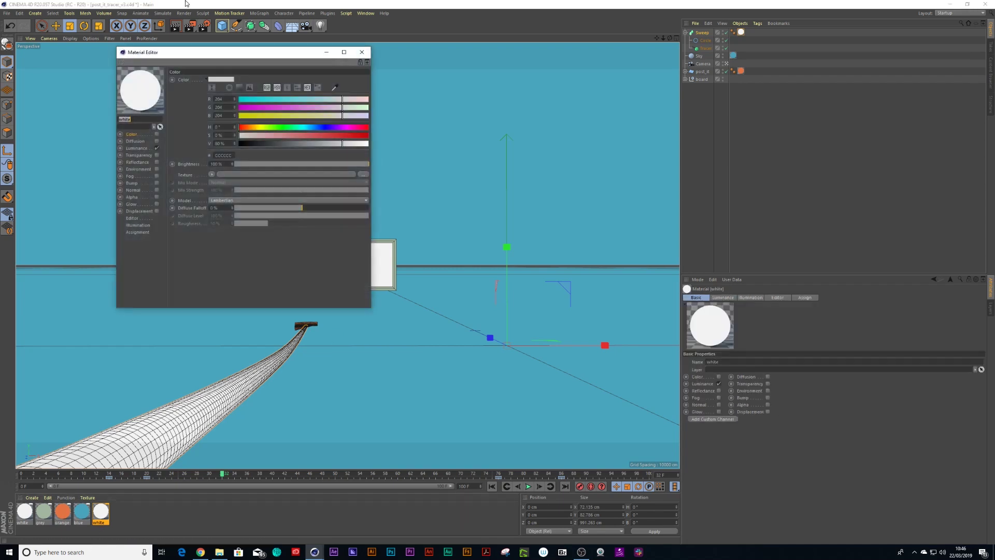
# - Close the material editor and start an interactive render region in the viewport
pyautogui.moveTo(190, 52); pyautogui.dragTo(425, 57)
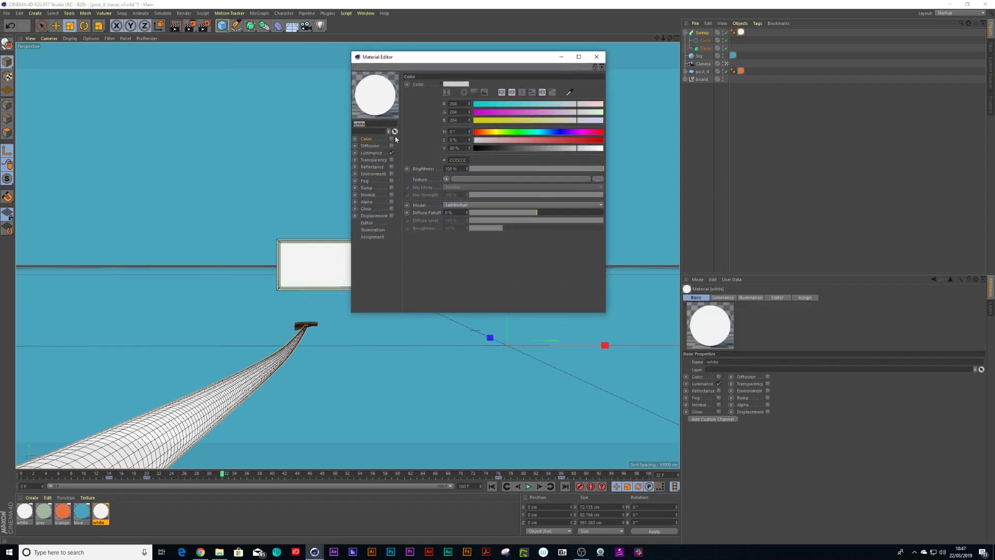
pyautogui.click(597, 56)
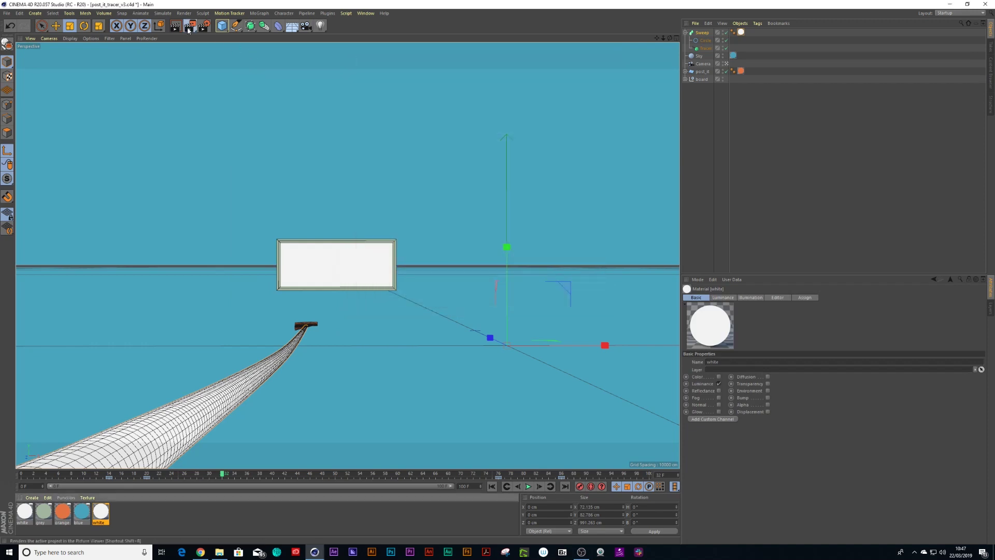
pyautogui.click(191, 26)
pyautogui.click(241, 205)
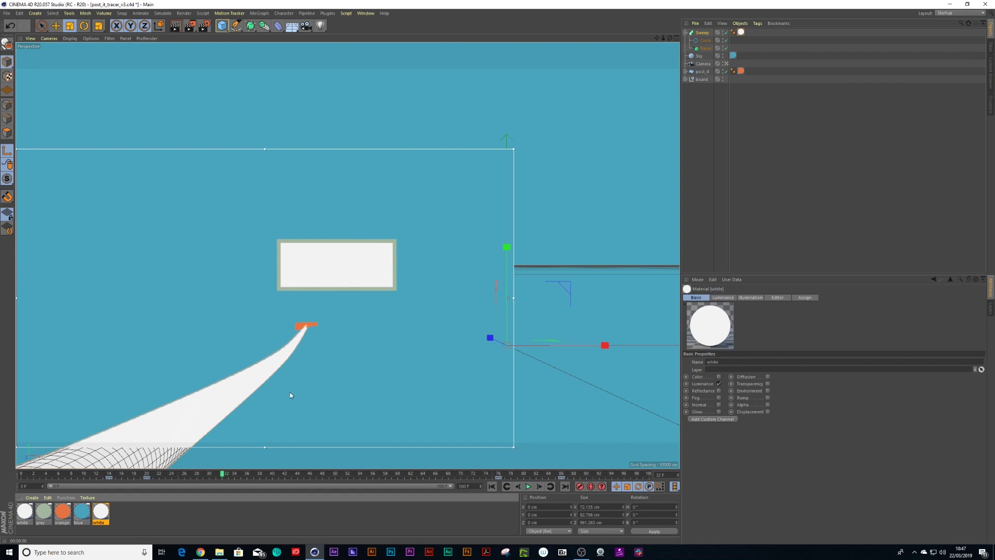
# - Enable Alpha on the white material and load a Gradient as its texture
pyautogui.doubleClick(101, 512)
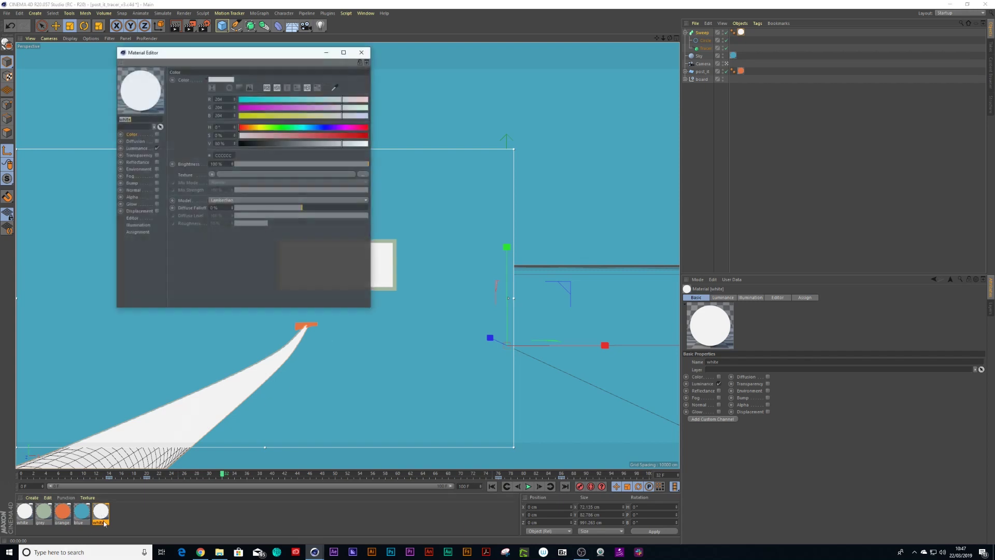
pyautogui.moveTo(231, 54); pyautogui.dragTo(398, 65)
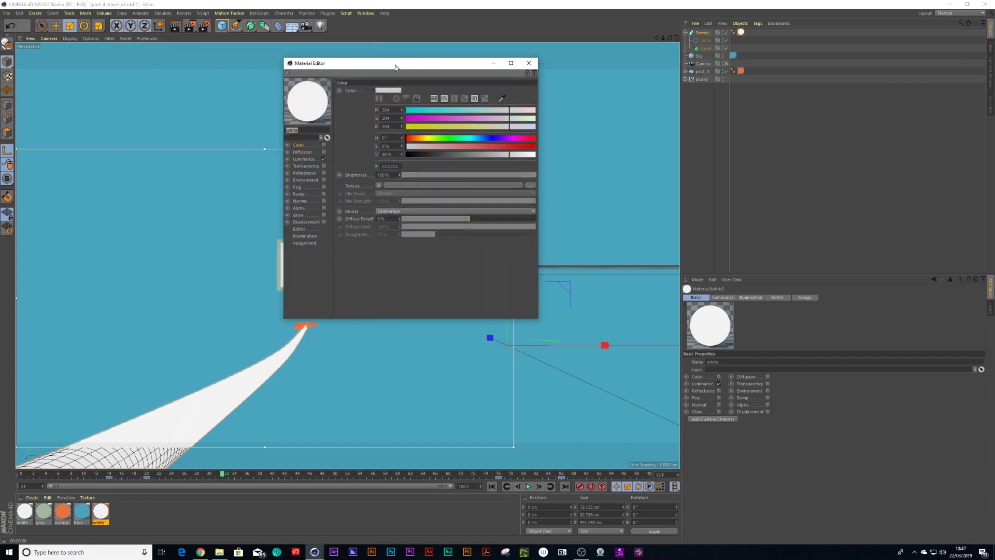
pyautogui.click(324, 209)
pyautogui.click(378, 136)
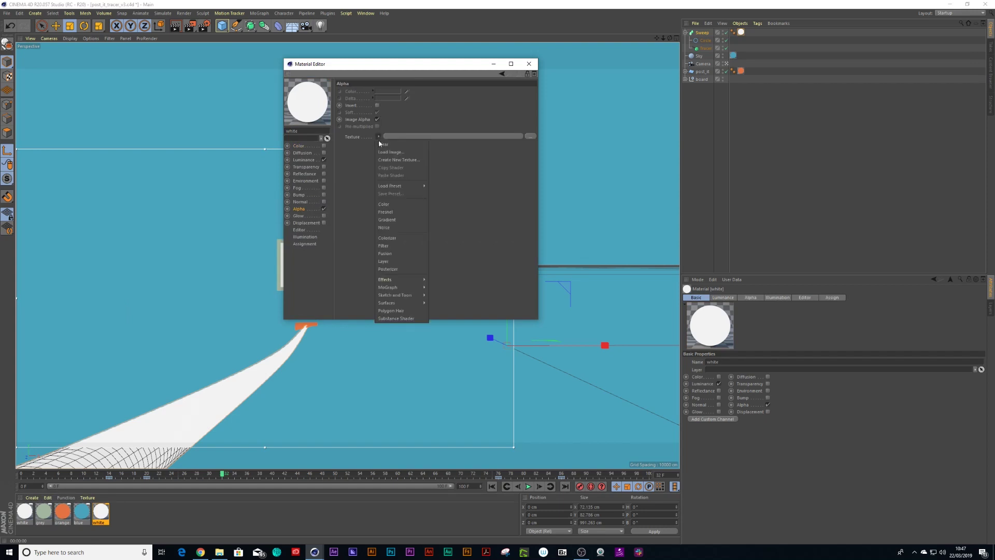
pyautogui.click(391, 217)
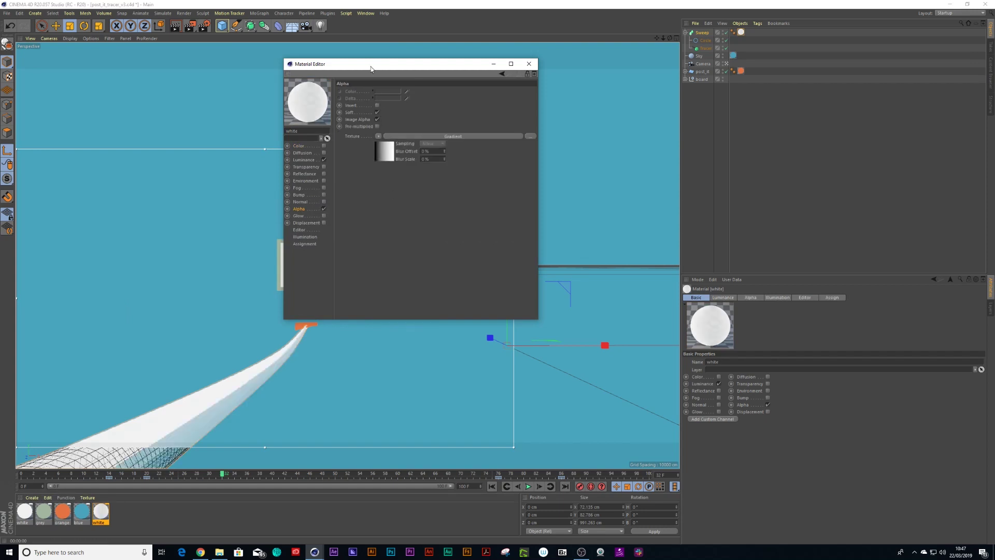
pyautogui.moveTo(371, 63); pyautogui.dragTo(507, 69)
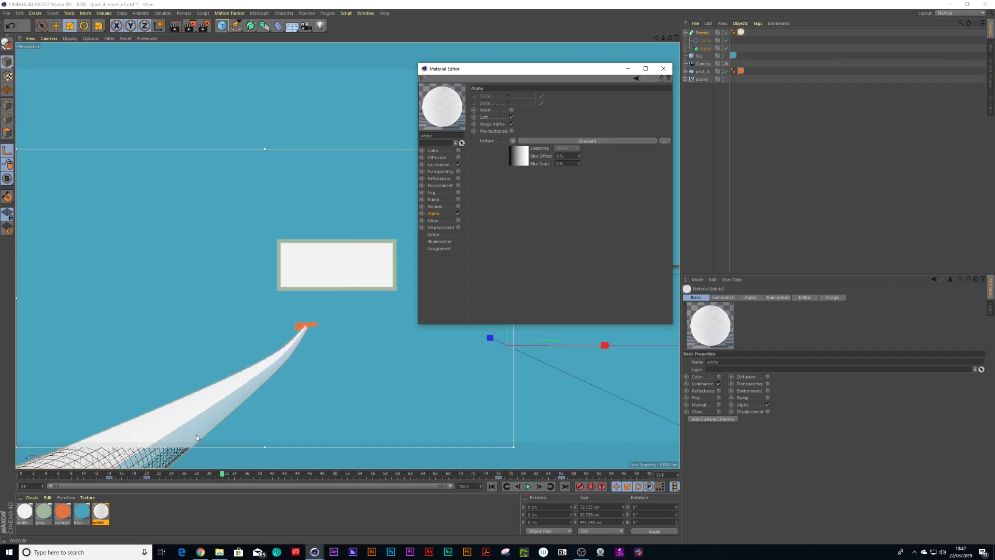
# - Set the alpha gradient's Type to 2D - V and invert its direction
pyautogui.click(521, 161)
pyautogui.click(518, 173)
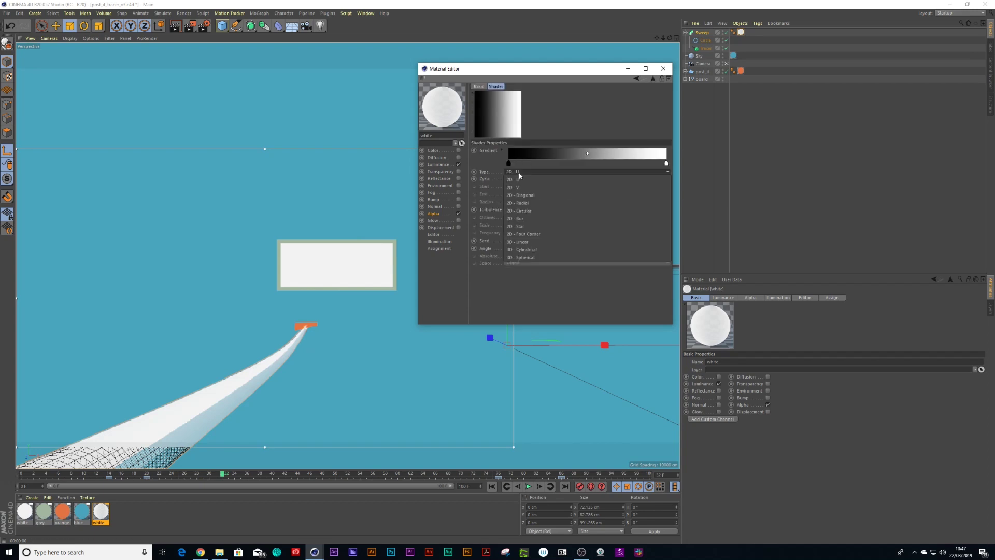
pyautogui.click(516, 187)
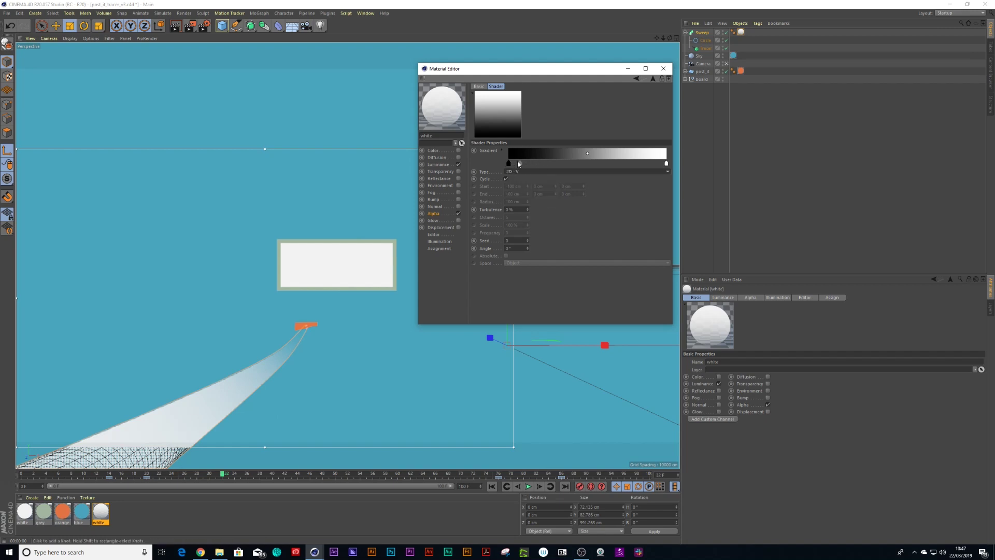
pyautogui.rightClick(544, 158)
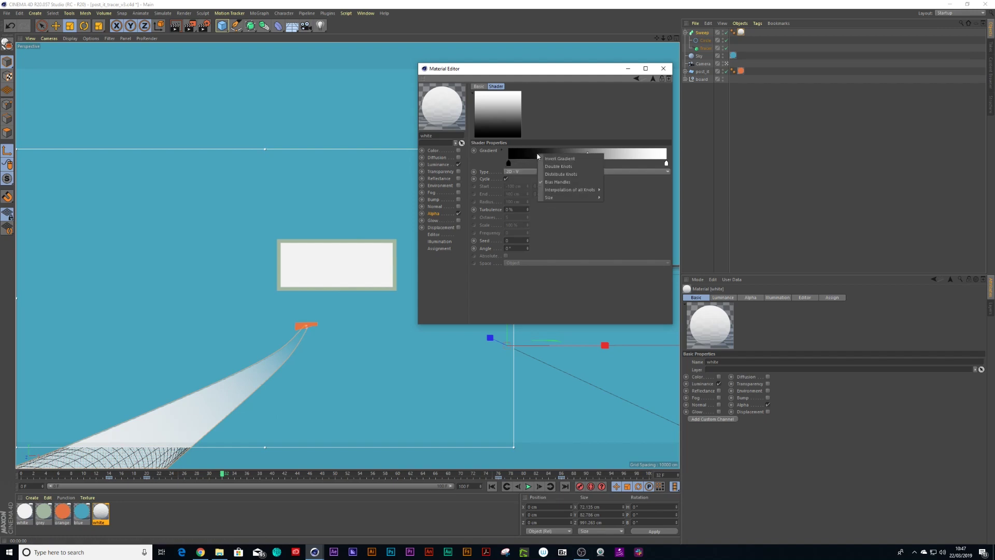
pyautogui.click(549, 161)
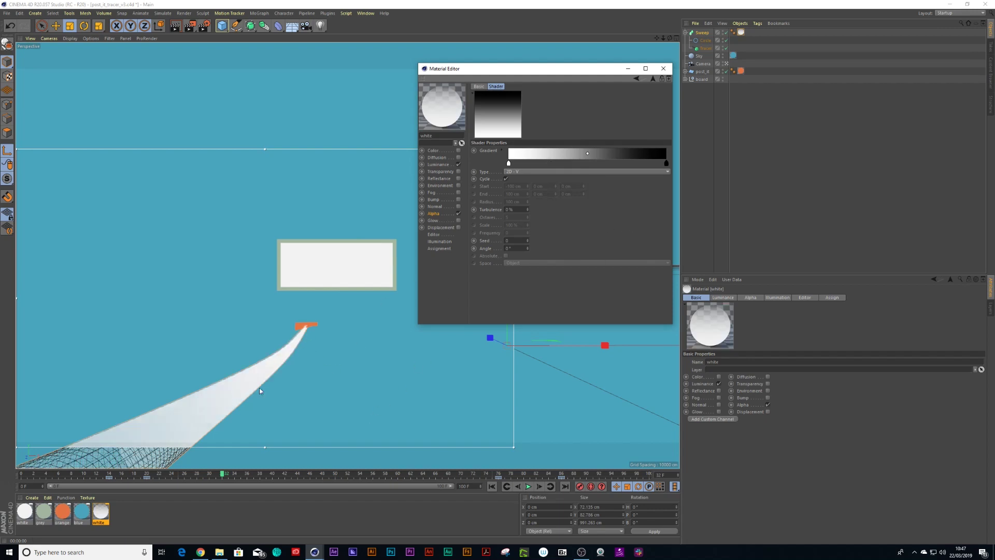
# - Make the left gradient knot grey 878787 and move the black right knot inward
pyautogui.doubleClick(508, 163)
pyautogui.click(461, 139)
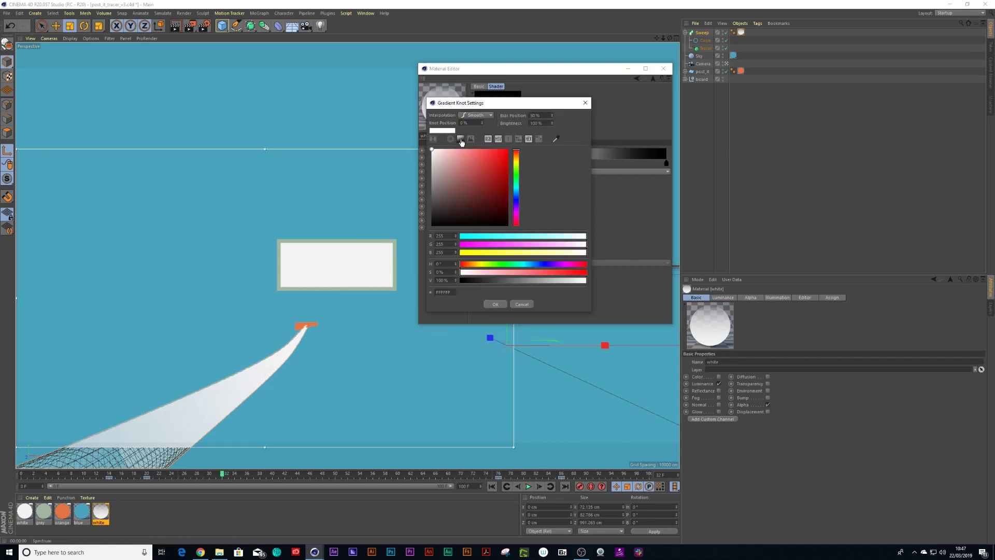
pyautogui.moveTo(431, 170); pyautogui.dragTo(431, 185)
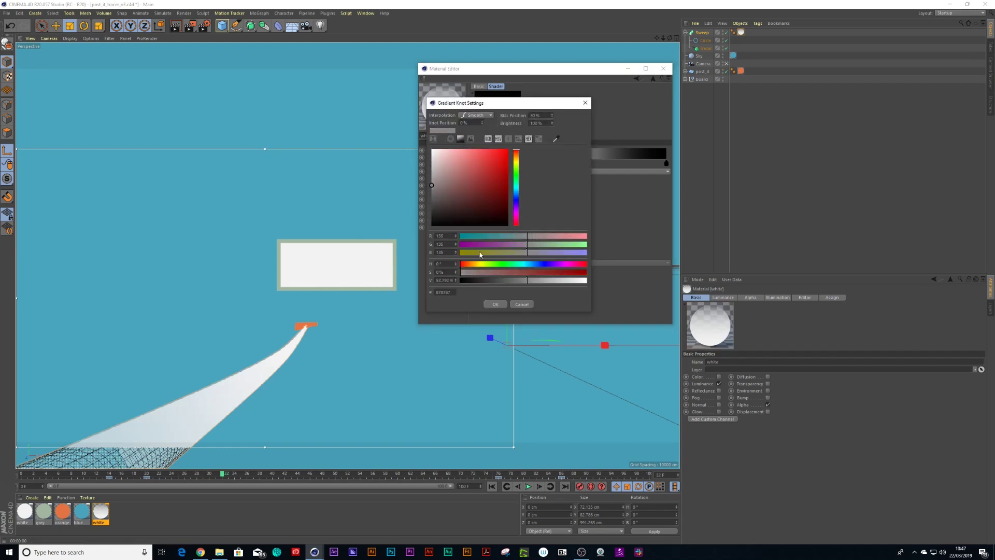
pyautogui.click(496, 304)
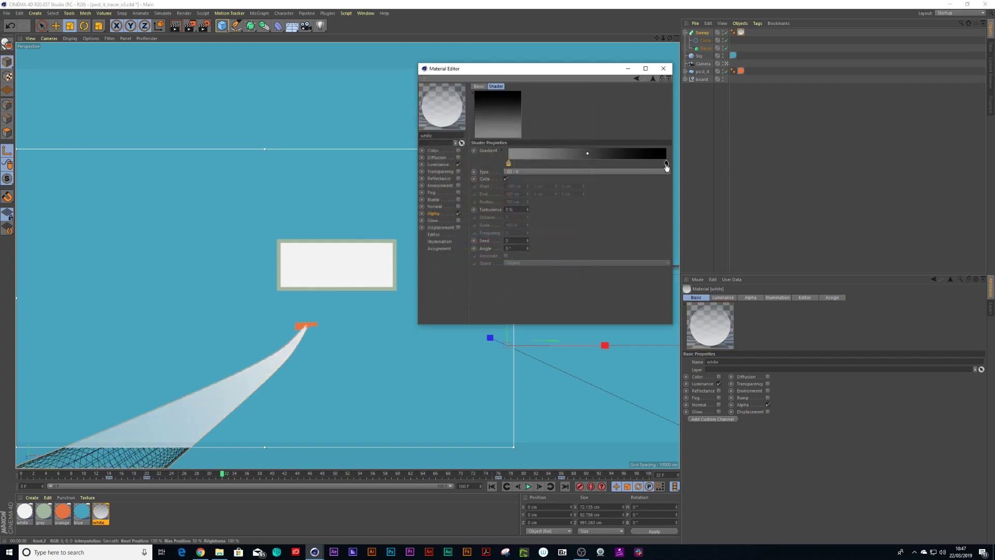
pyautogui.moveTo(667, 165); pyautogui.dragTo(613, 165)
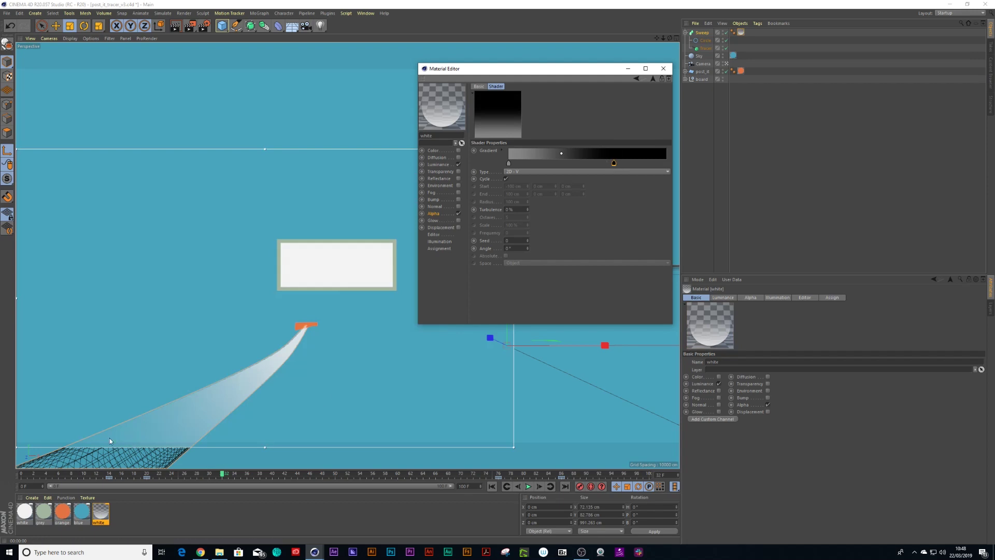
# - Render the 101-frame preview.mp4, play and scrub it, then close the Picture Viewer
pyautogui.click(665, 69)
pyautogui.click(184, 13)
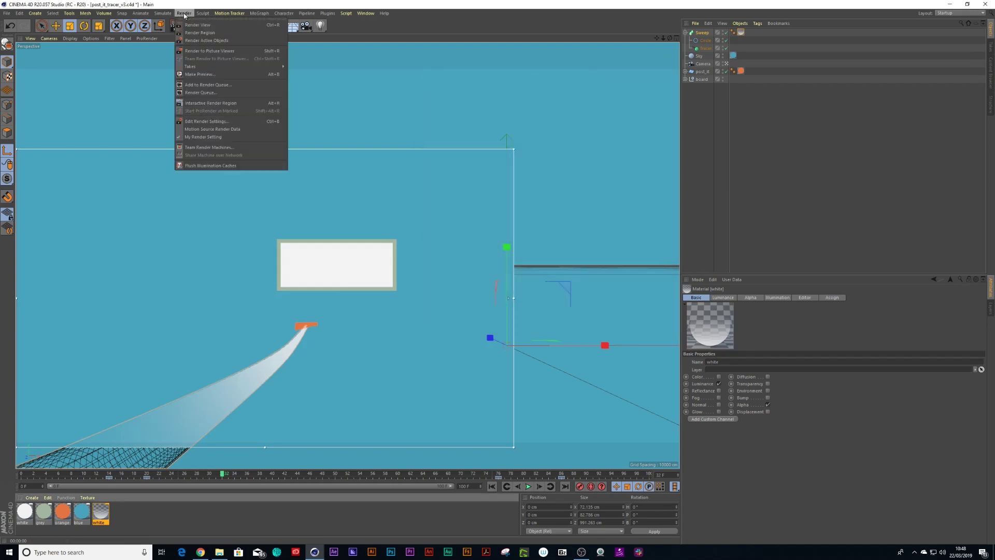
pyautogui.click(201, 74)
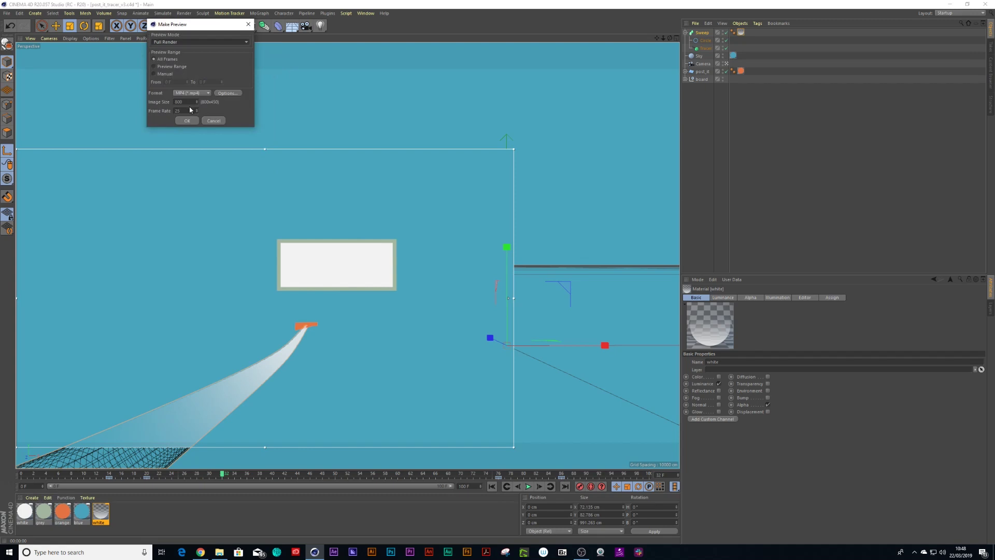
pyautogui.click(188, 121)
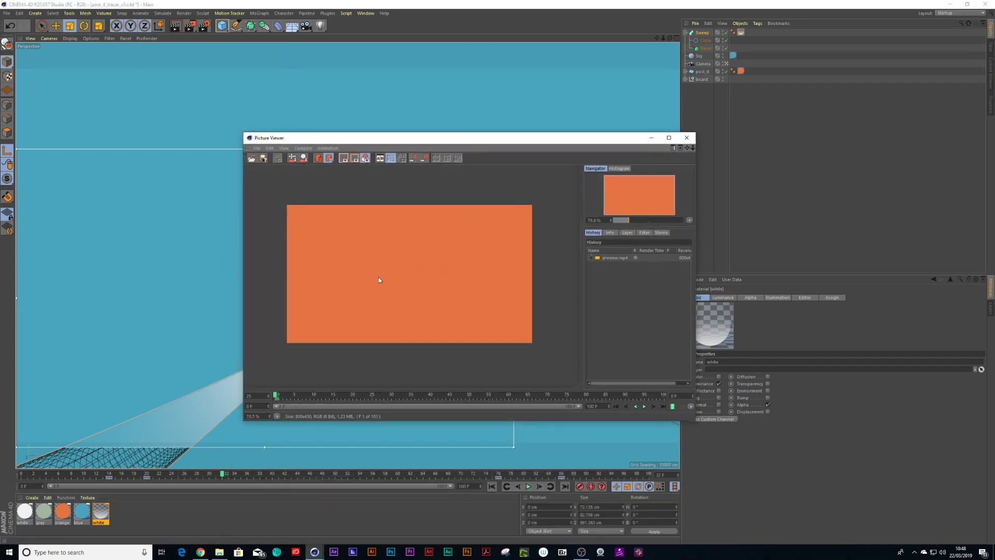
pyautogui.click(644, 406)
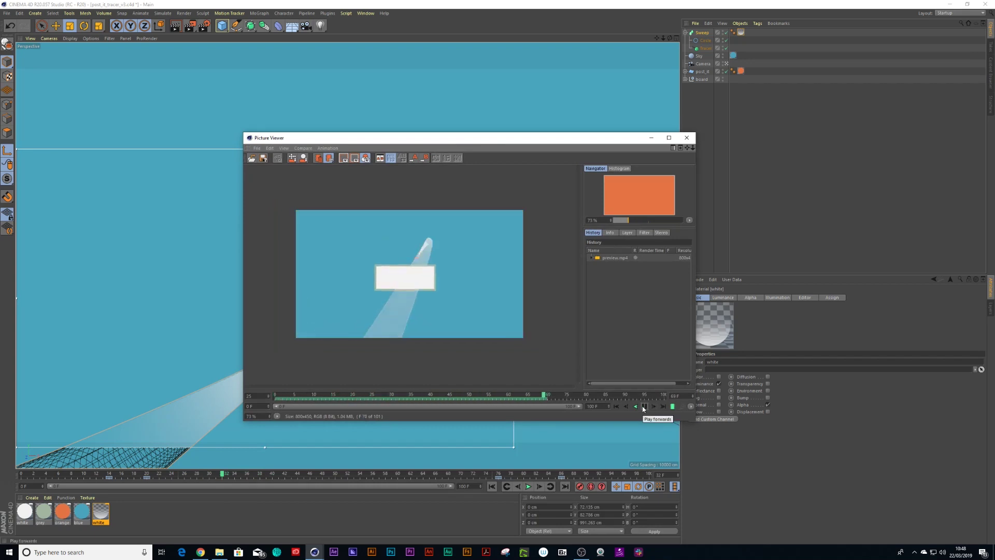
pyautogui.moveTo(583, 395); pyautogui.dragTo(361, 402)
pyautogui.click(687, 137)
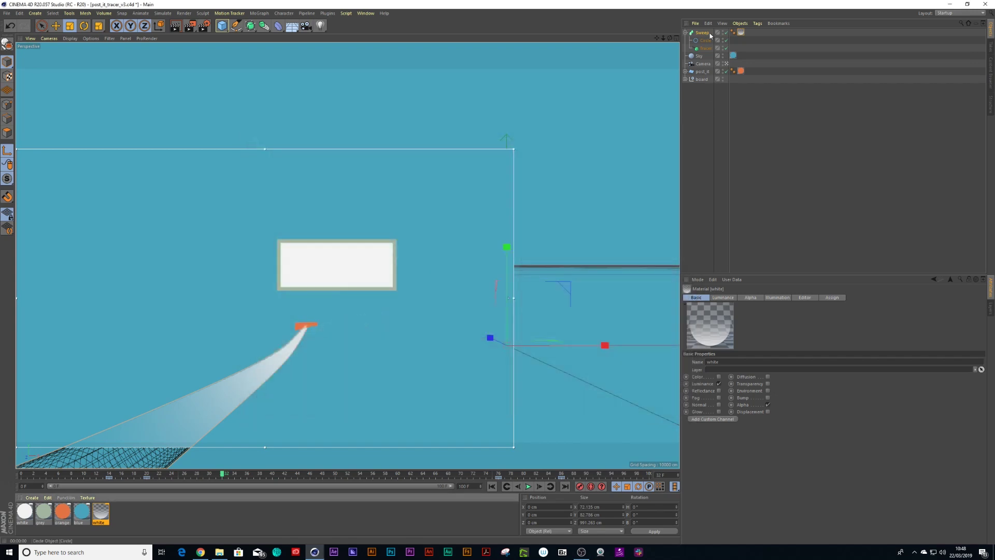
# - Inspect the Sweep's Start Growth F-curve and its keyframes
pyautogui.click(703, 33)
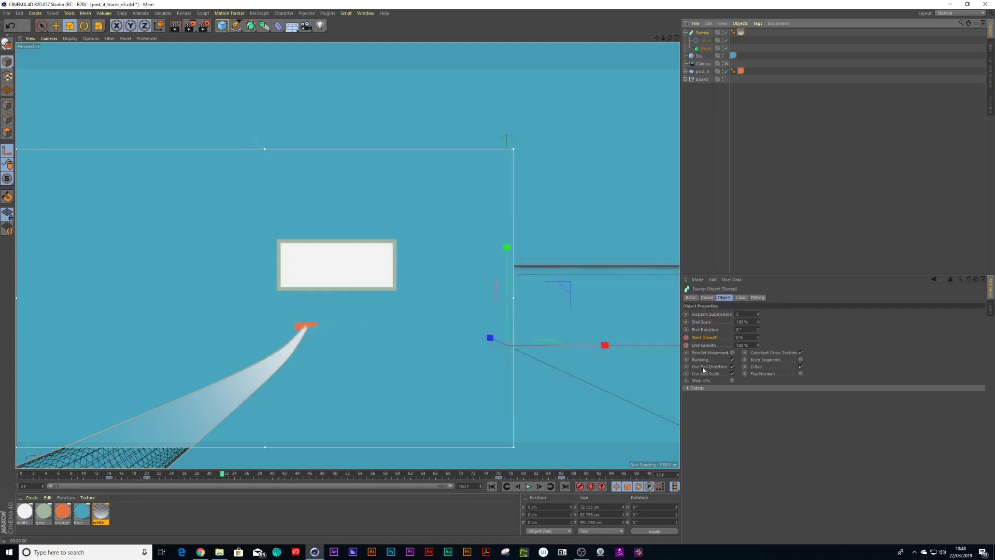
pyautogui.rightClick(689, 340)
pyautogui.moveTo(697, 344)
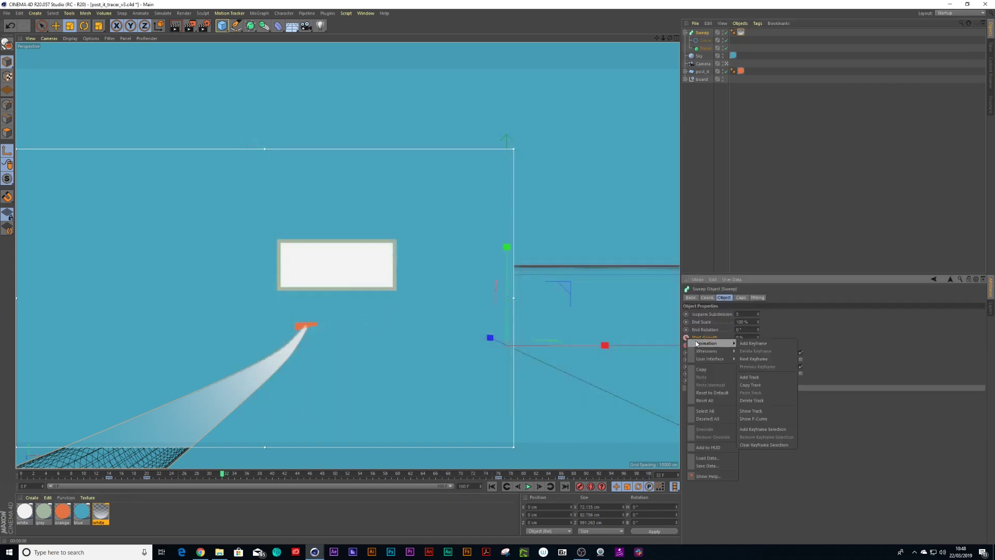
pyautogui.click(763, 419)
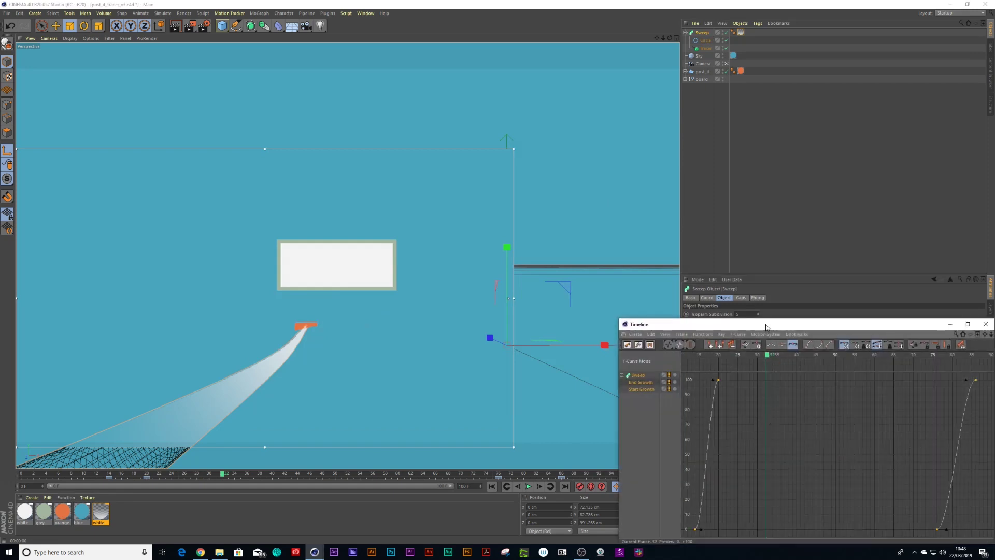
pyautogui.moveTo(768, 329); pyautogui.dragTo(645, 257)
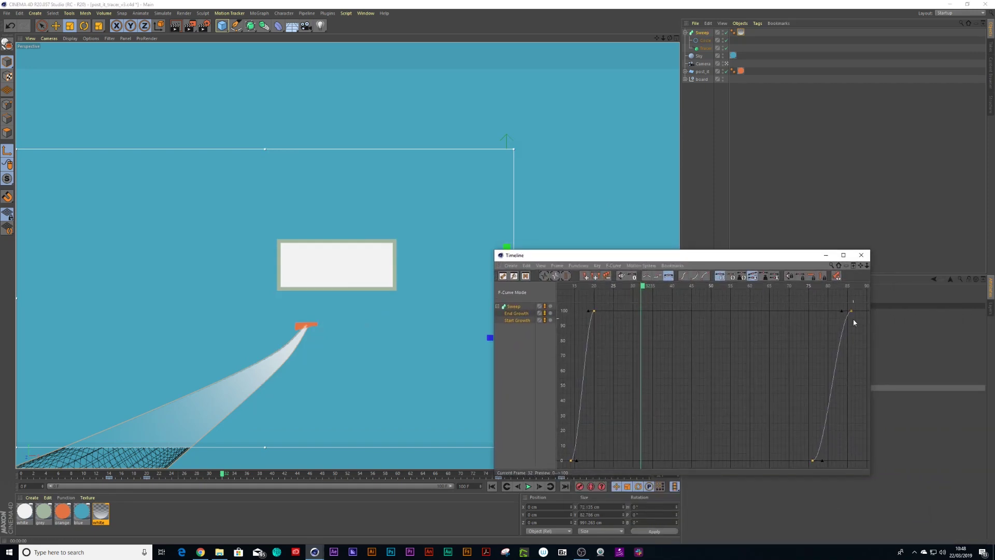
pyautogui.moveTo(857, 325); pyautogui.dragTo(851, 372)
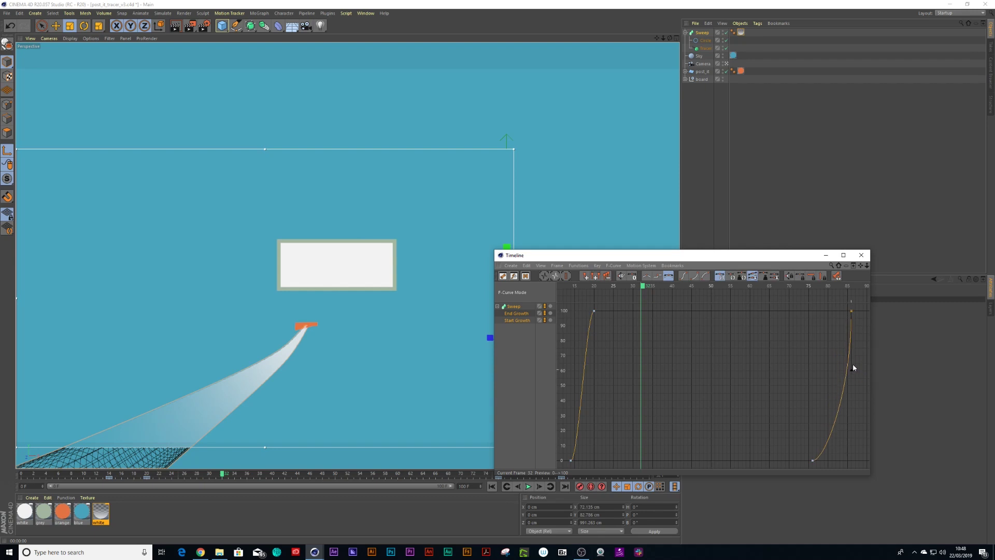
pyautogui.click(862, 255)
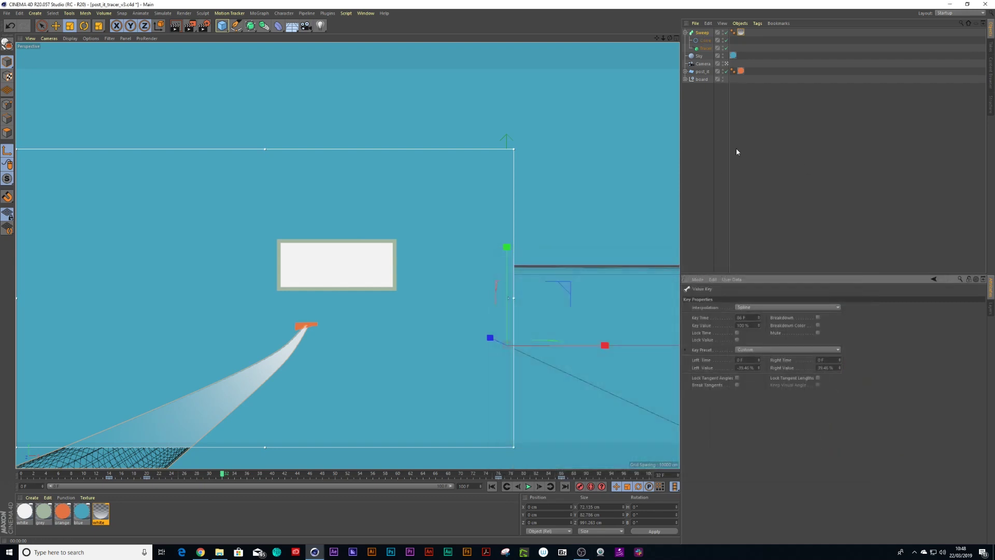
# - Pull up the frame-14 tangent on the End Growth F-curve so it rises steeply
pyautogui.click(709, 205)
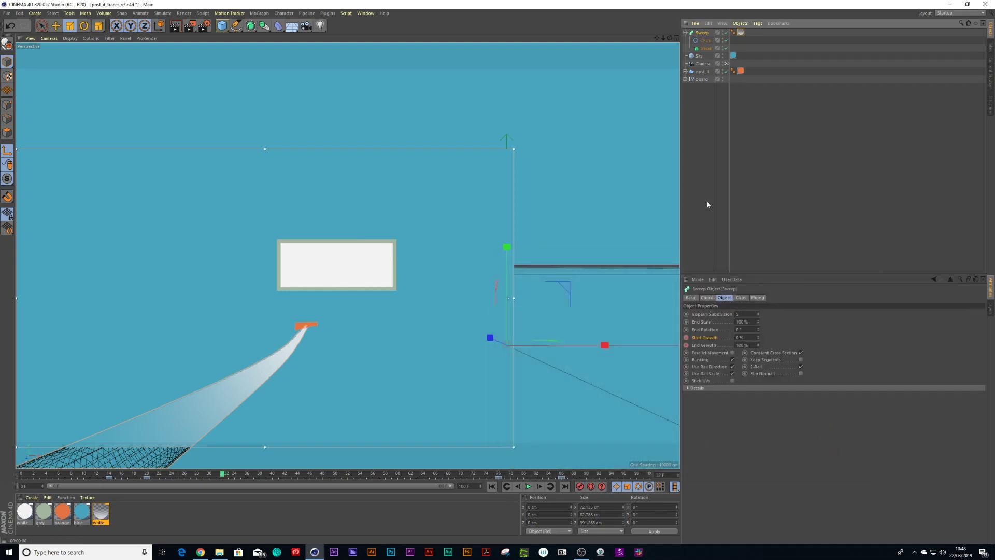
pyautogui.rightClick(687, 348)
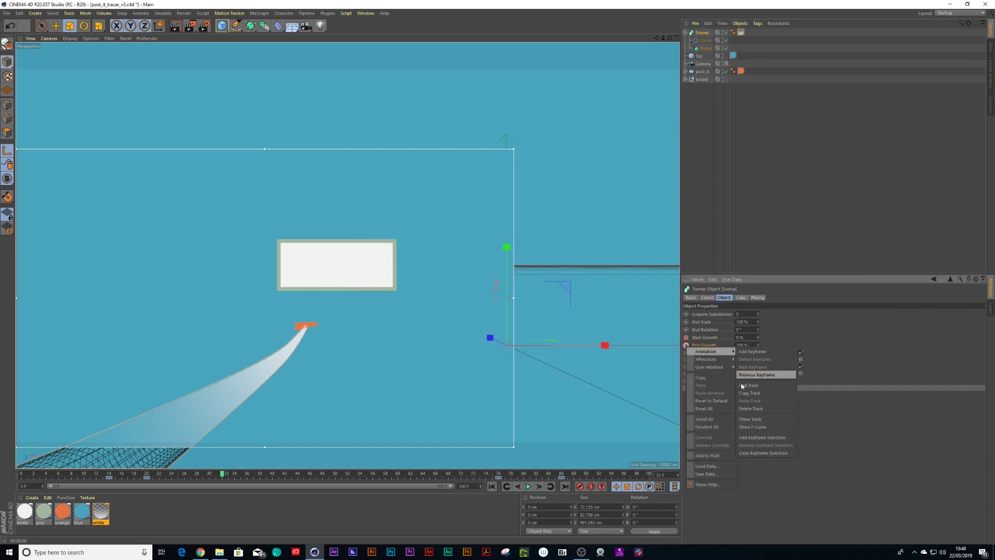
pyautogui.click(752, 431)
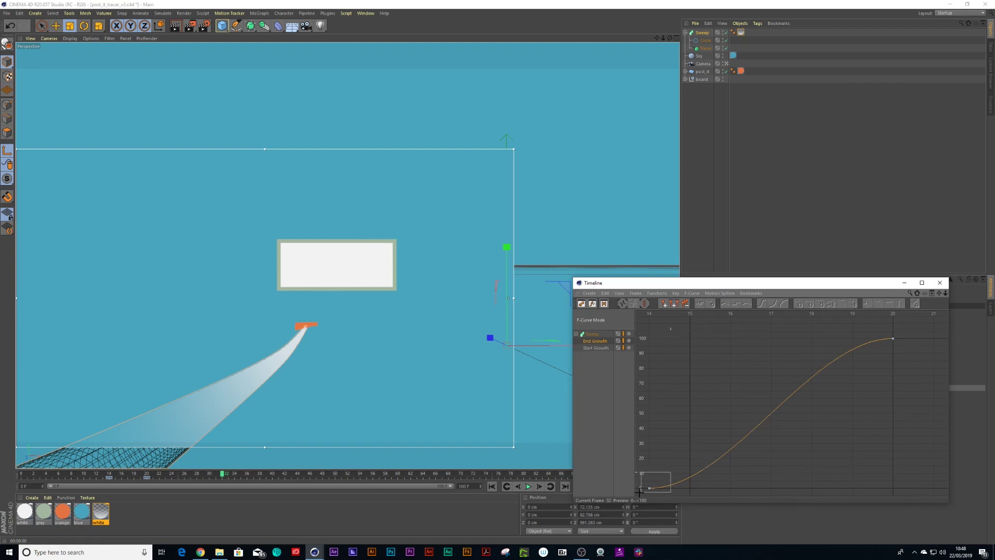
pyautogui.click(650, 488)
pyautogui.moveTo(716, 488); pyautogui.dragTo(693, 411)
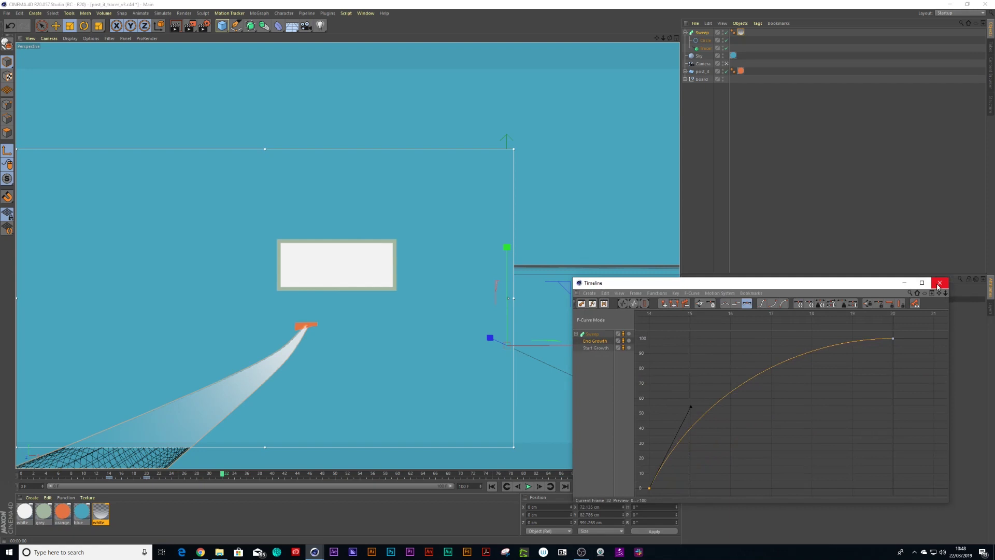
pyautogui.click(940, 283)
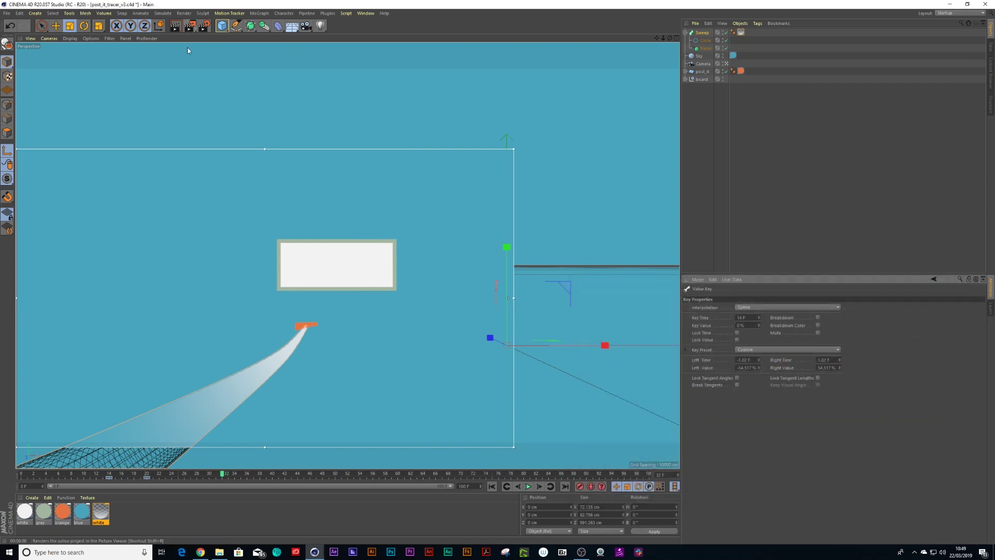
# - Render preview1.mp4, then play, pause and scrub it to inspect the faster streak
pyautogui.click(184, 13)
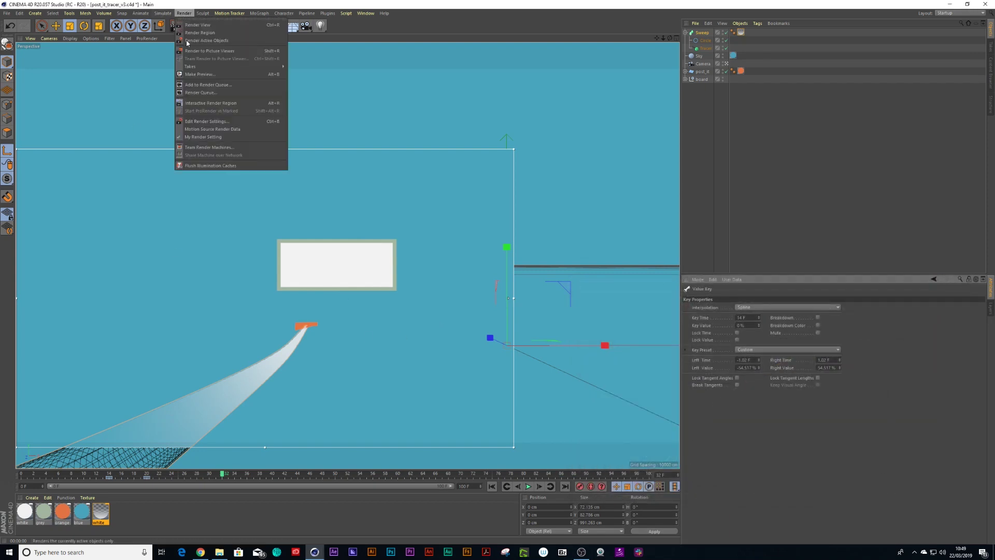
pyautogui.click(194, 75)
pyautogui.click(182, 120)
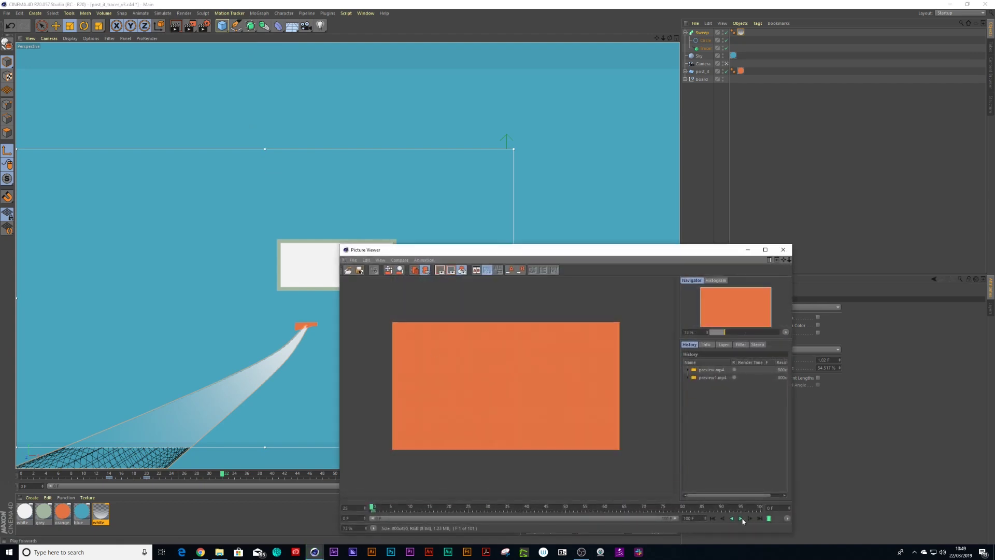
pyautogui.click(742, 519)
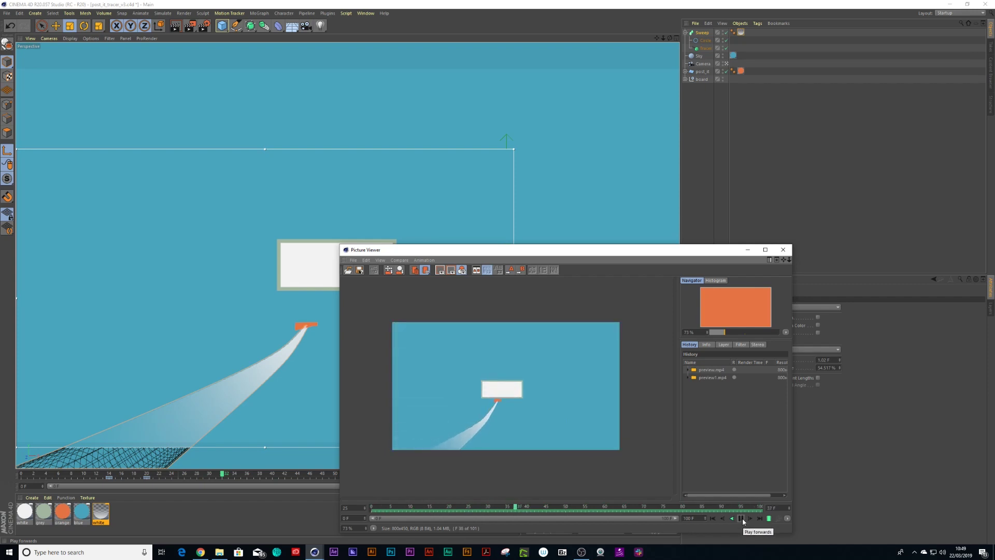
pyautogui.click(741, 518)
pyautogui.moveTo(460, 512)
pyautogui.mouseDown()
pyautogui.moveTo(430, 511)
pyautogui.moveTo(451, 516)
pyautogui.mouseUp()
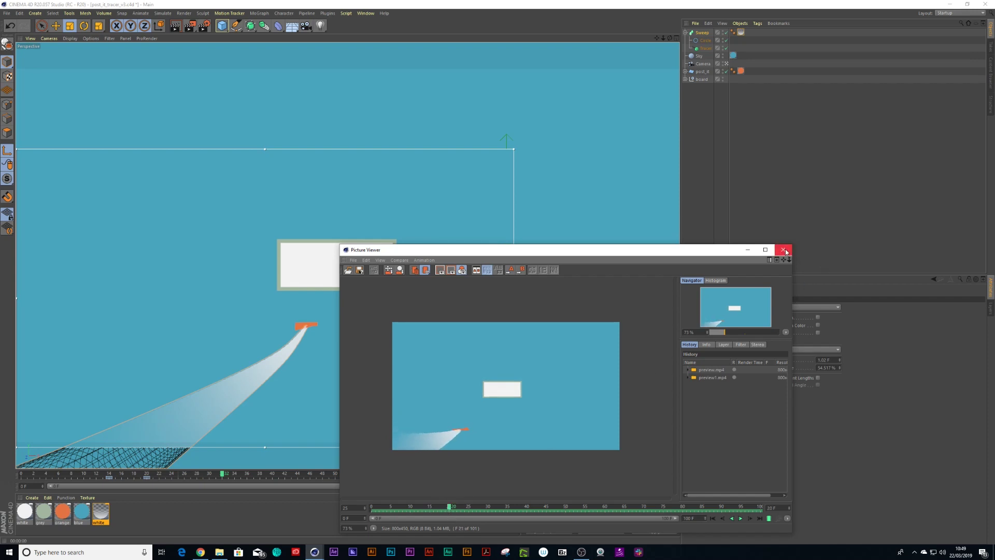
pyautogui.click(783, 250)
# - At frame 14, open the white material's alpha gradient shader and keyframe the Gradient
pyautogui.click(109, 473)
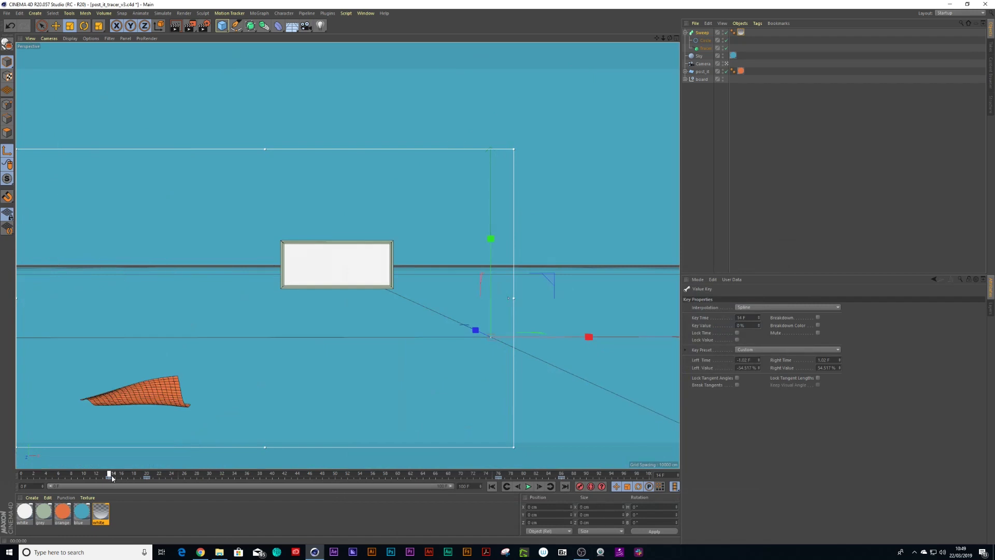
pyautogui.moveTo(123, 477); pyautogui.dragTo(111, 477)
pyautogui.hotkey('ctrl', 'r')
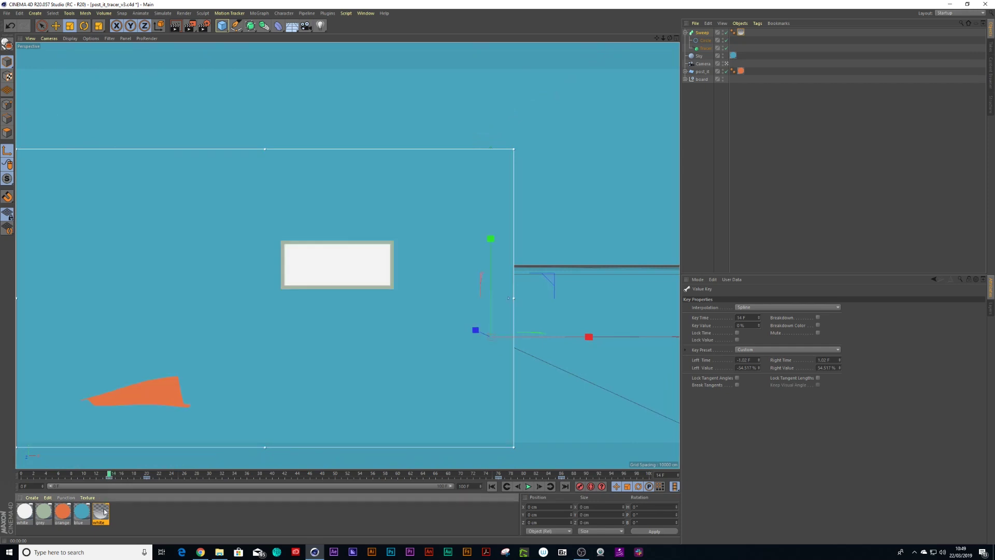
pyautogui.doubleClick(102, 511)
pyautogui.moveTo(208, 59); pyautogui.dragTo(319, 62)
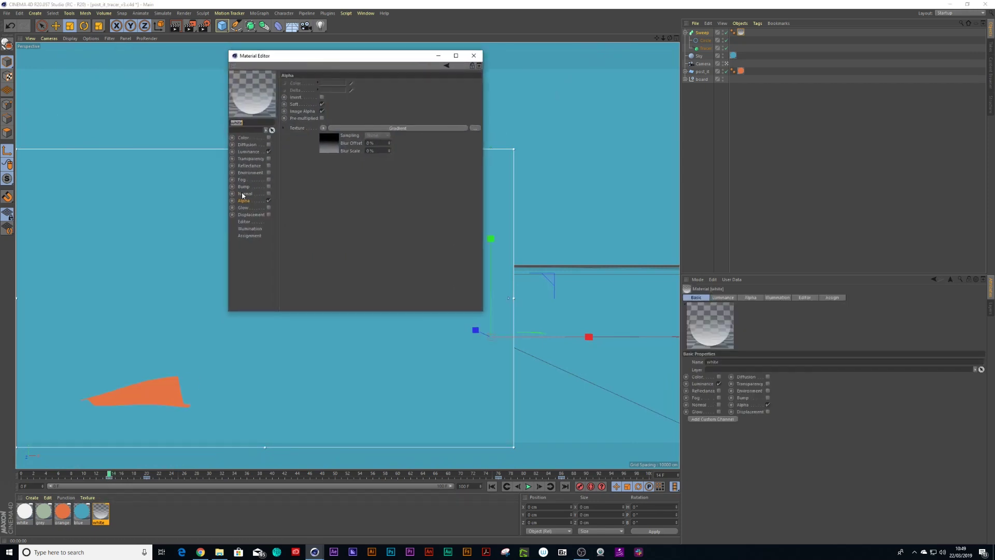
pyautogui.click(241, 204)
pyautogui.click(334, 146)
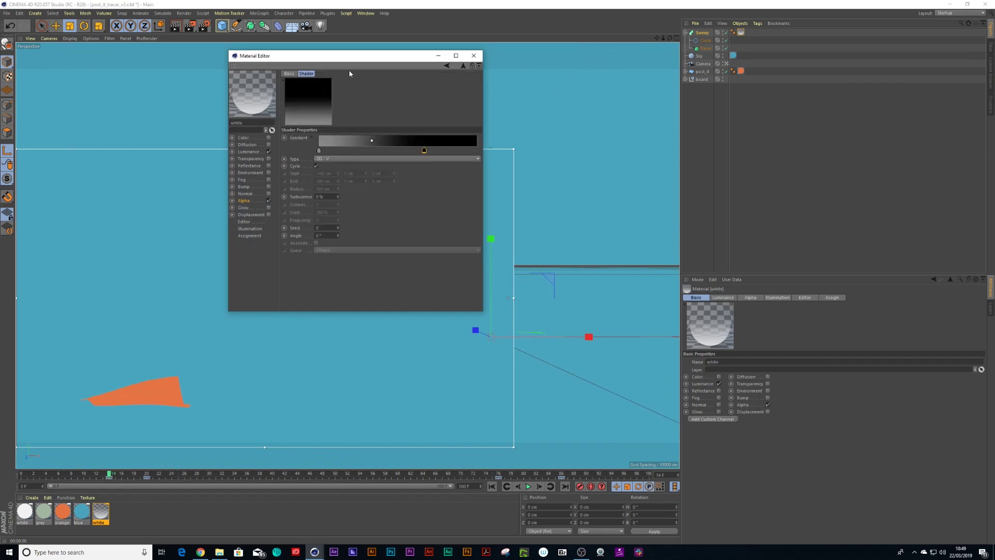
pyautogui.moveTo(349, 56); pyautogui.dragTo(423, 65)
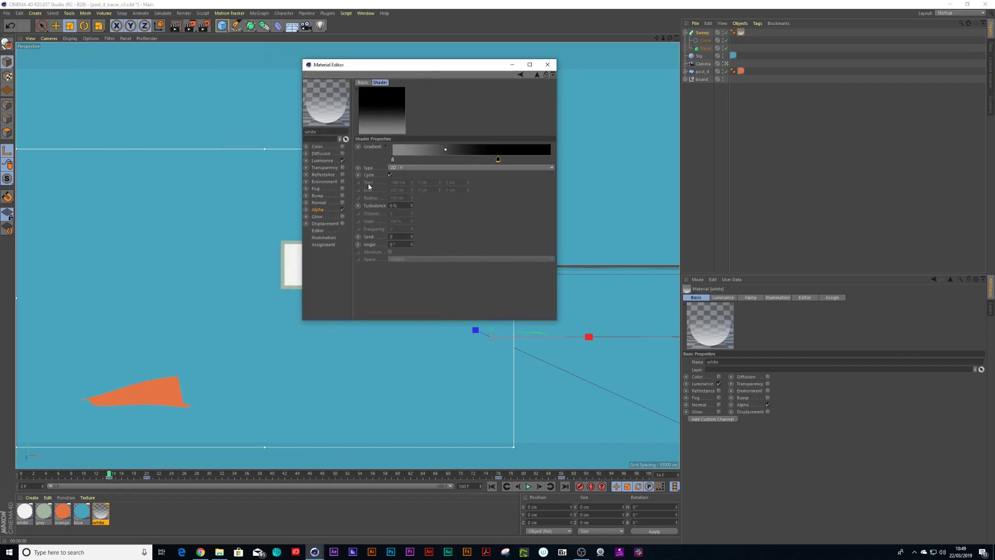
pyautogui.keyDown('ctrl'); pyautogui.click(357, 146); pyautogui.keyUp('ctrl')
# - Set the gradient's left knot to black at frame 14 and keyframe it again
pyautogui.moveTo(109, 474); pyautogui.dragTo(147, 475)
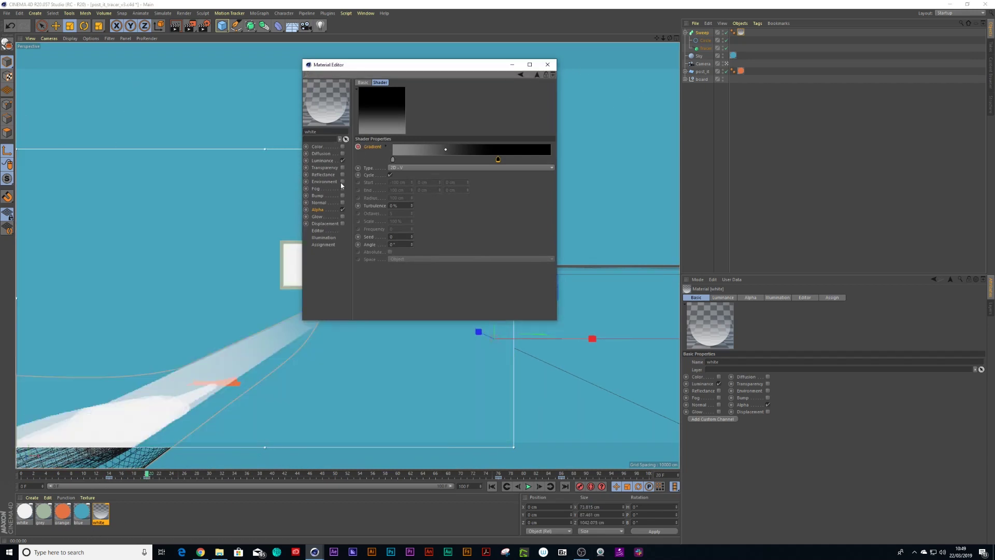
pyautogui.moveTo(148, 476); pyautogui.dragTo(109, 475)
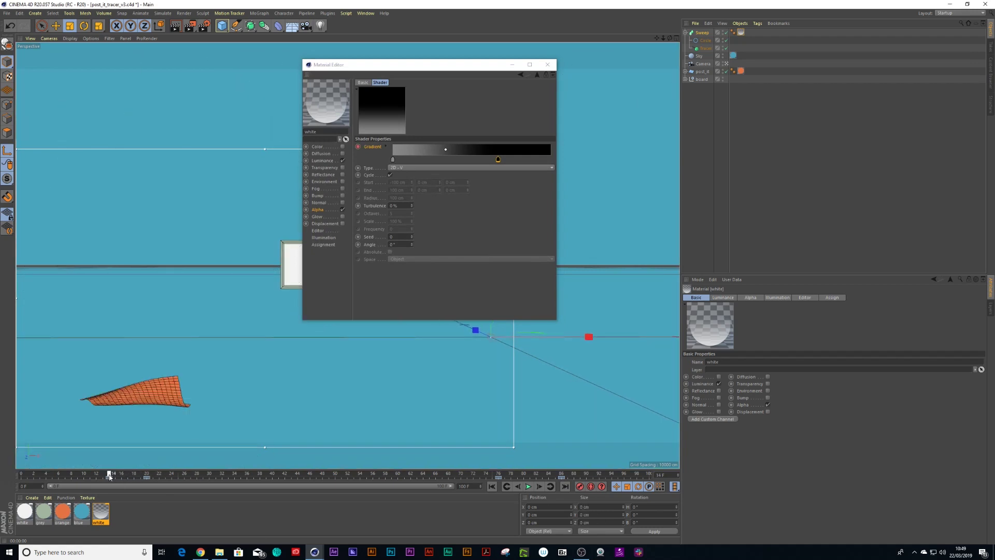
pyautogui.doubleClick(393, 161)
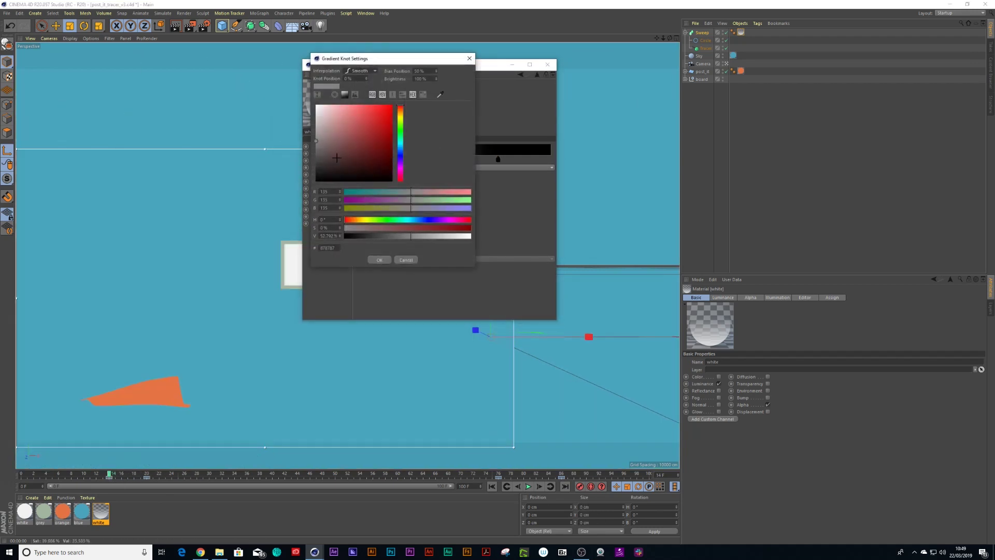
pyautogui.click(378, 260)
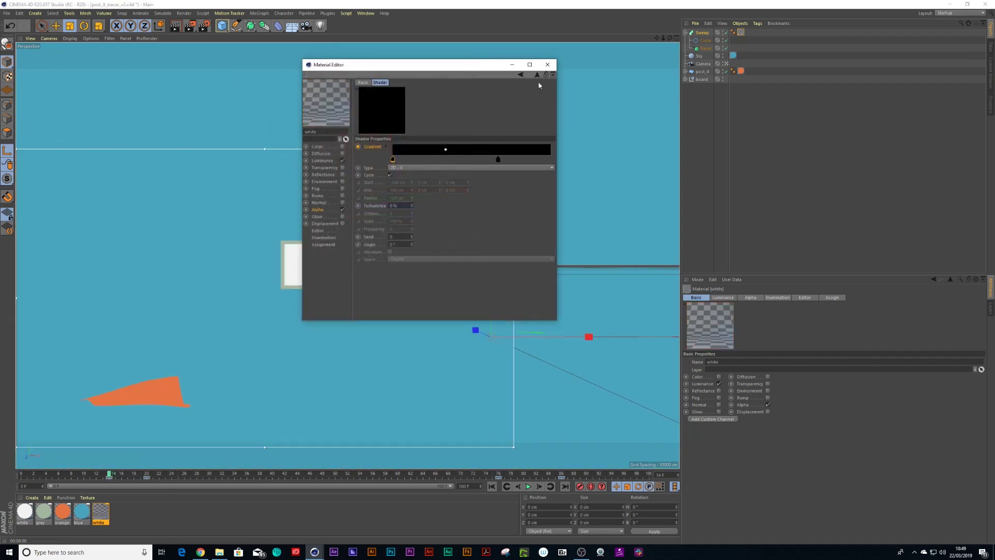
pyautogui.click(358, 147)
# - Go to frame 86, reopen the alpha gradient shader and keyframe the Gradient
pyautogui.click(547, 65)
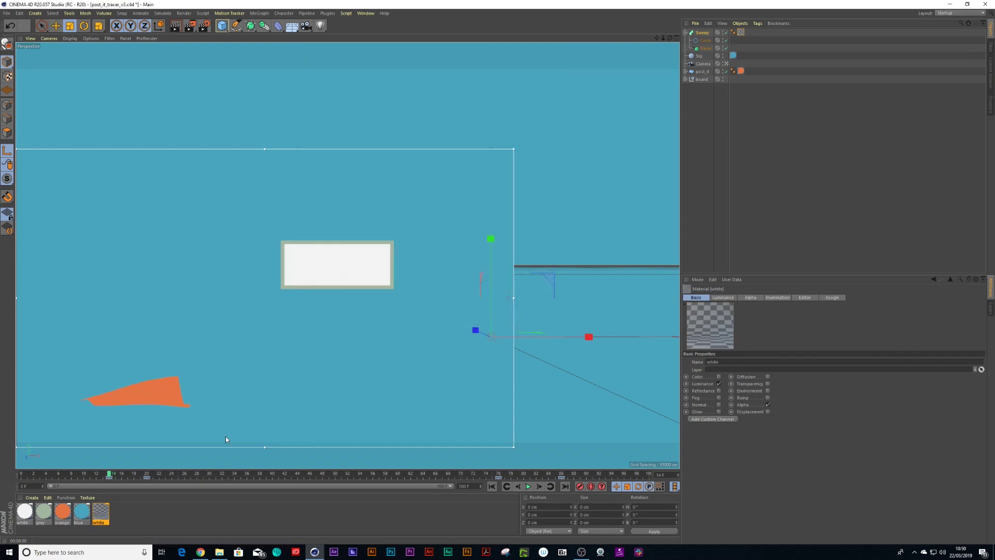
pyautogui.moveTo(112, 476); pyautogui.dragTo(496, 492)
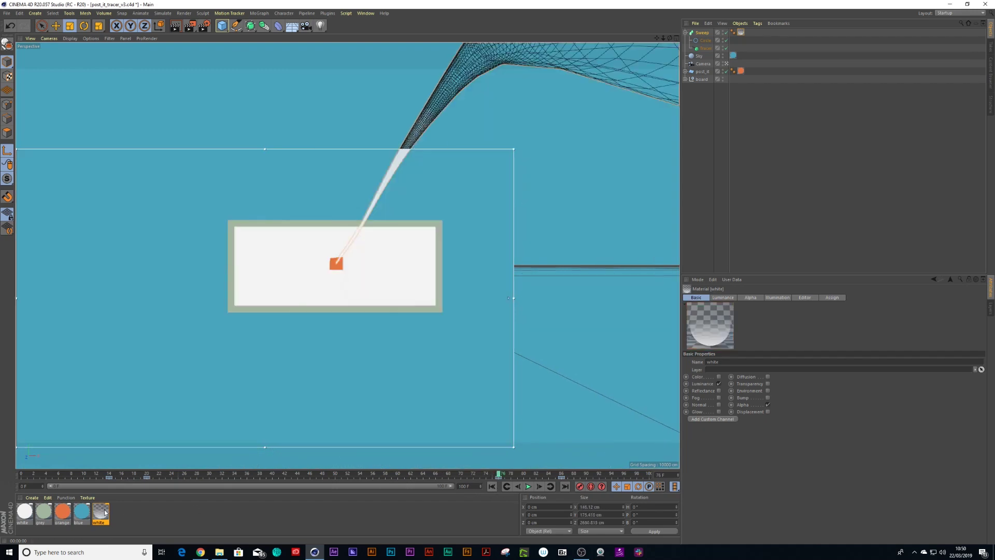
pyautogui.doubleClick(101, 512)
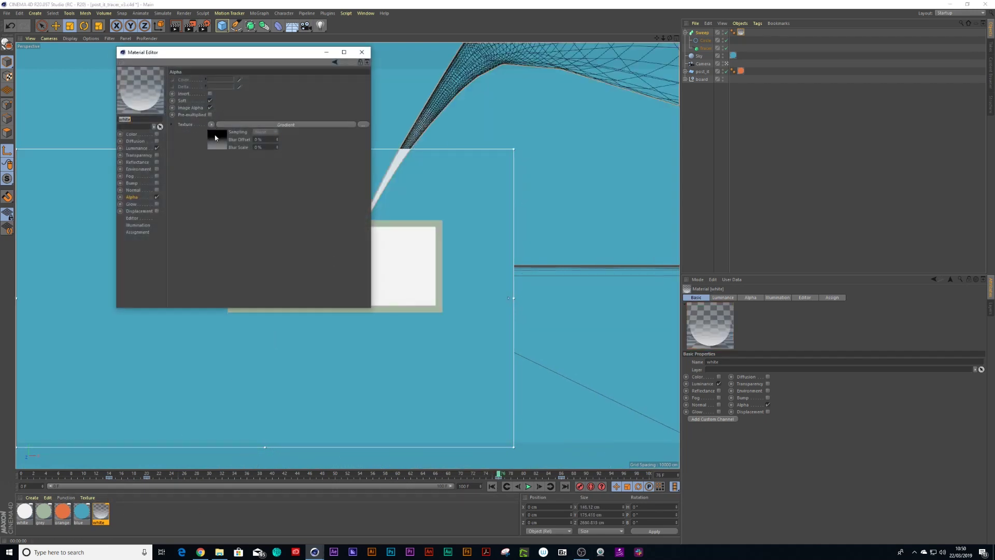
pyautogui.click(215, 137)
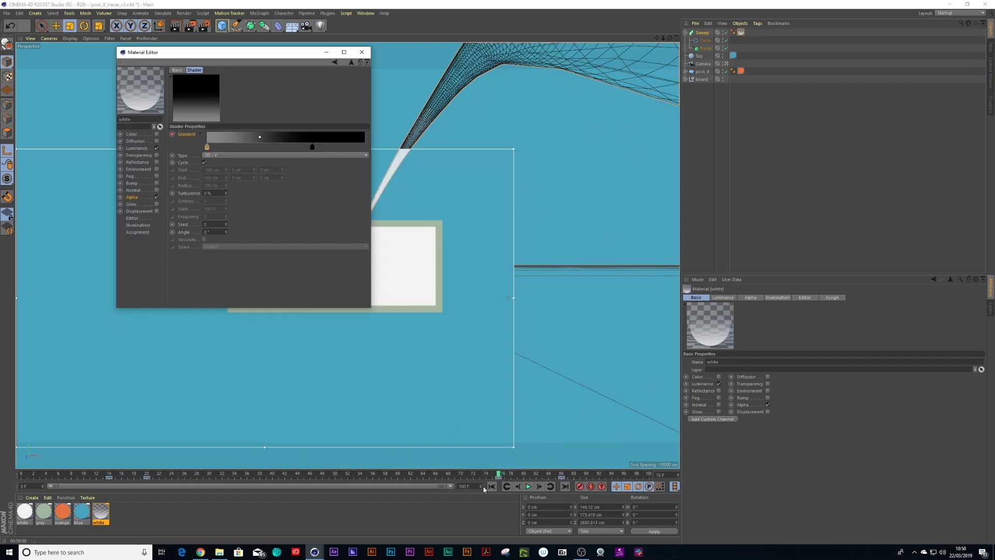
pyautogui.moveTo(501, 474); pyautogui.dragTo(562, 474)
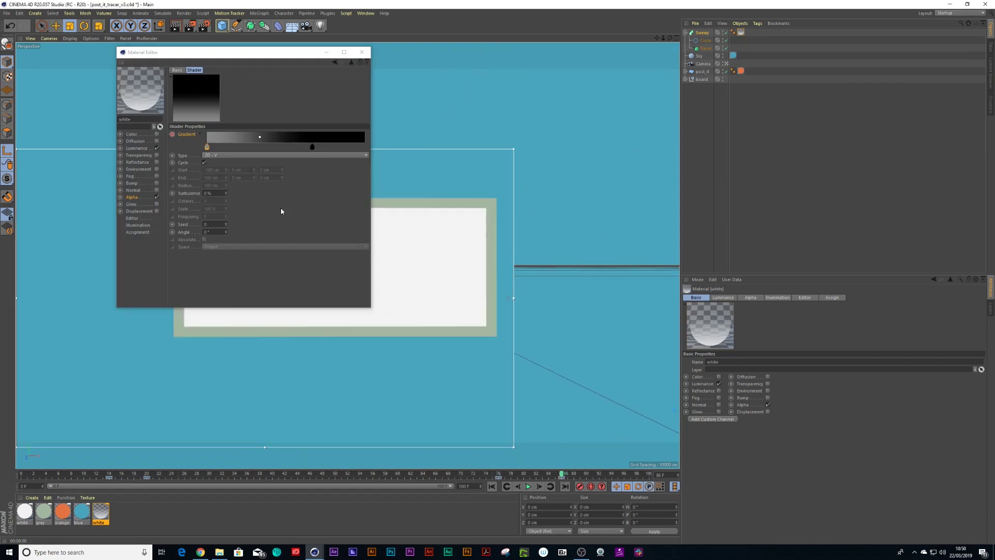
pyautogui.click(175, 135)
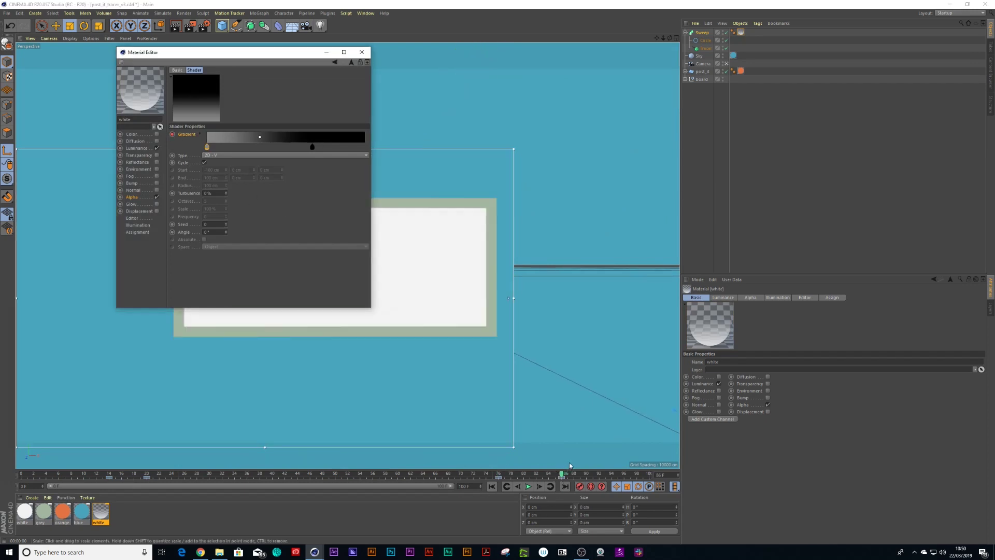
# - Change the gradient's left knot from grey to black 000000
pyautogui.doubleClick(207, 147)
pyautogui.moveTo(187, 158); pyautogui.dragTo(129, 168)
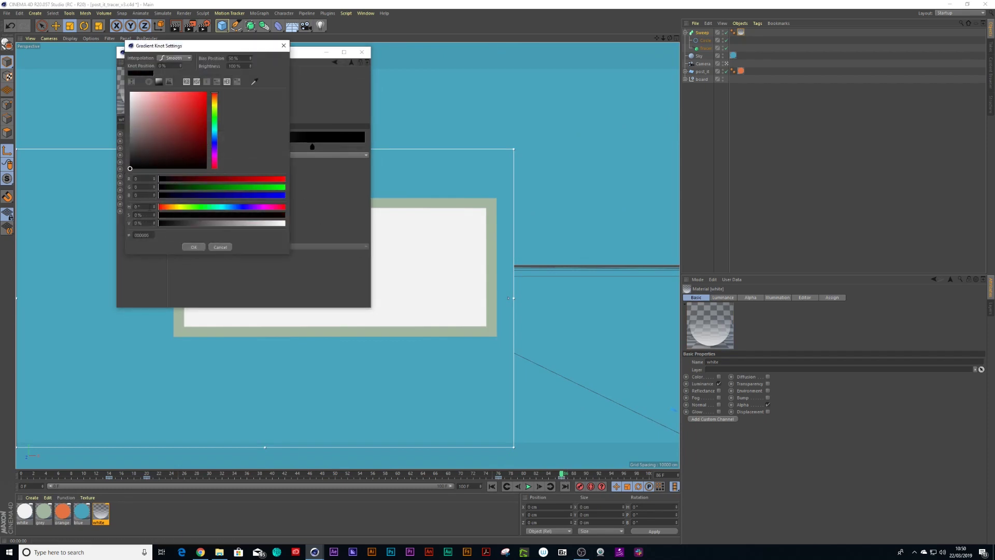
pyautogui.click(193, 247)
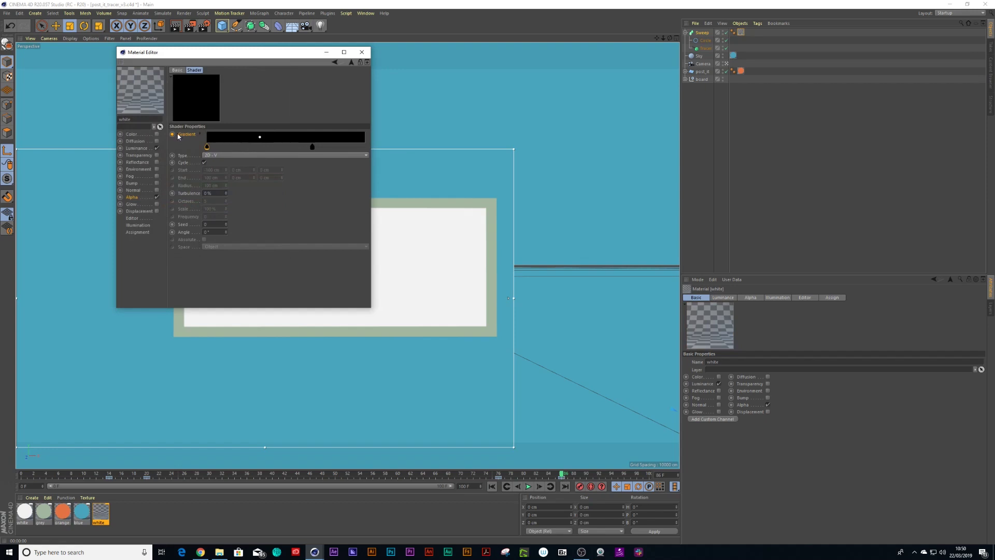
# - Render preview2.mp4 and play it back in the Picture Viewer
pyautogui.click(362, 52)
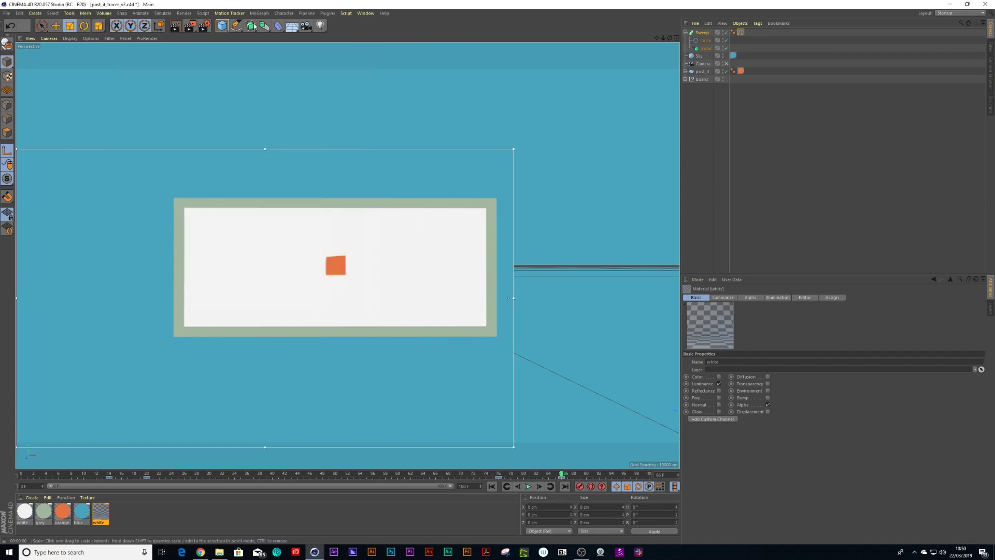
pyautogui.click(190, 26)
pyautogui.click(207, 73)
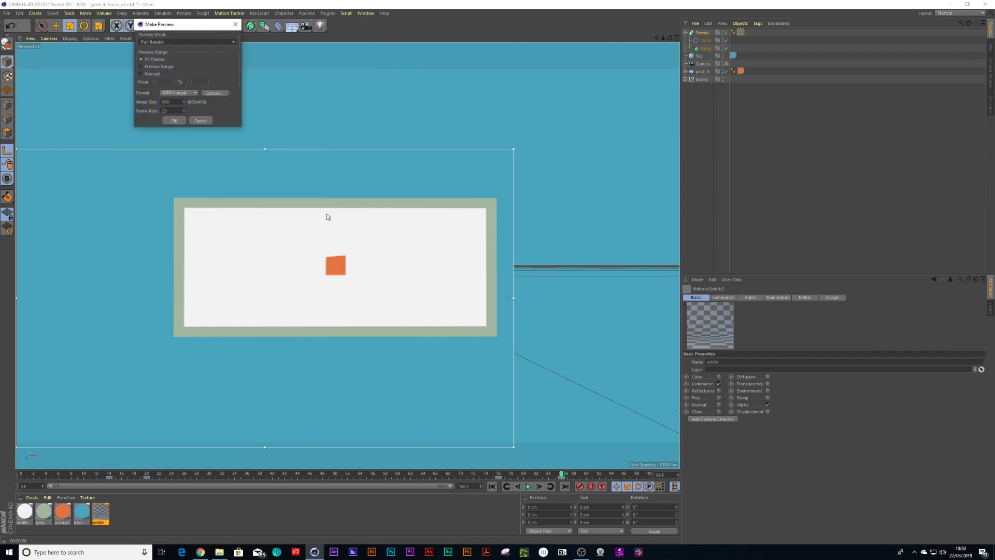
pyautogui.click(174, 120)
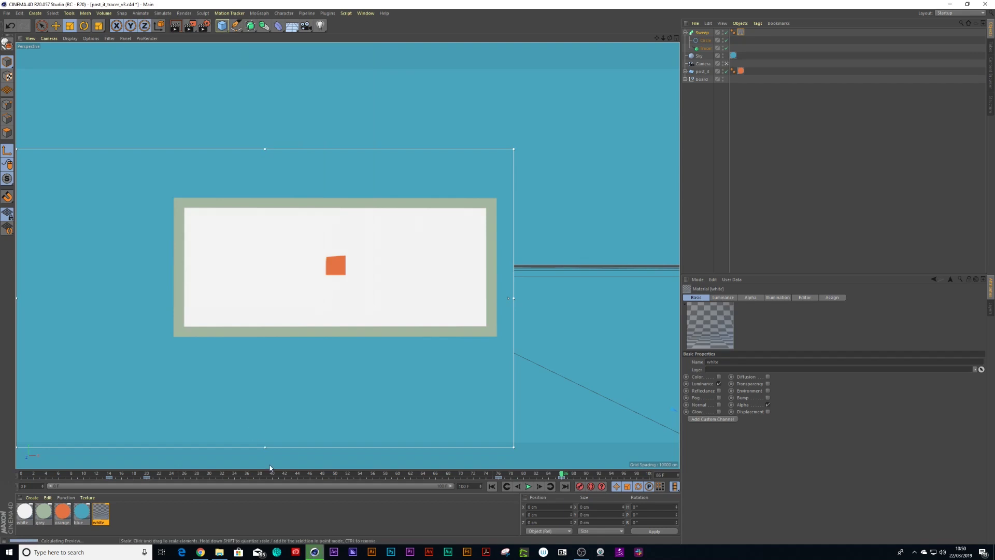
pyautogui.moveTo(457, 264); pyautogui.dragTo(445, 170)
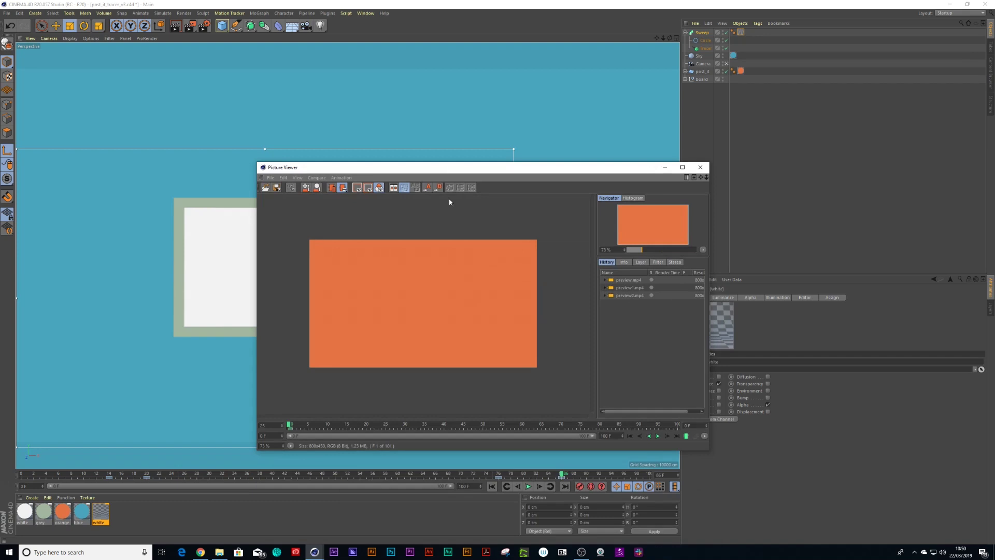
pyautogui.scroll(-2, 426, 276)
pyautogui.click(658, 436)
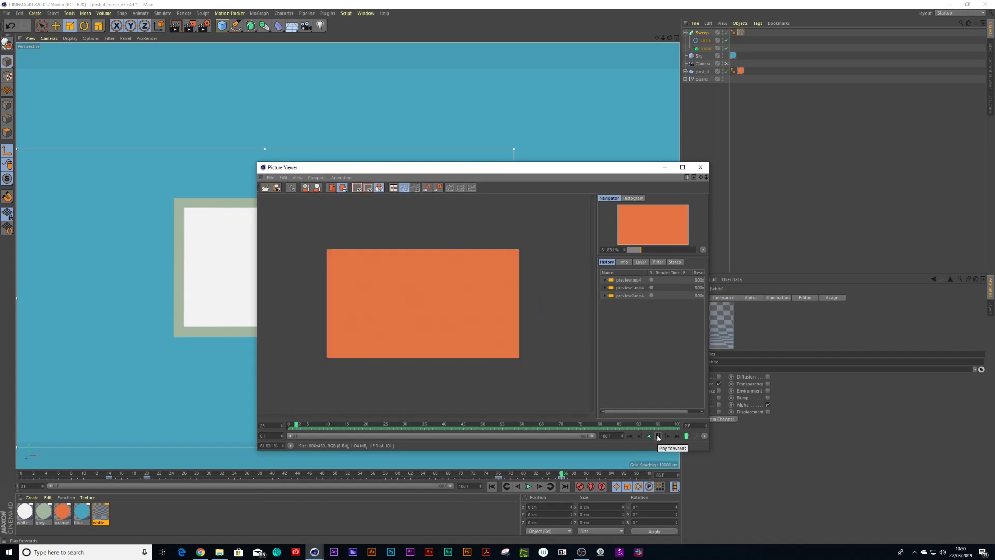
pyautogui.click(658, 436)
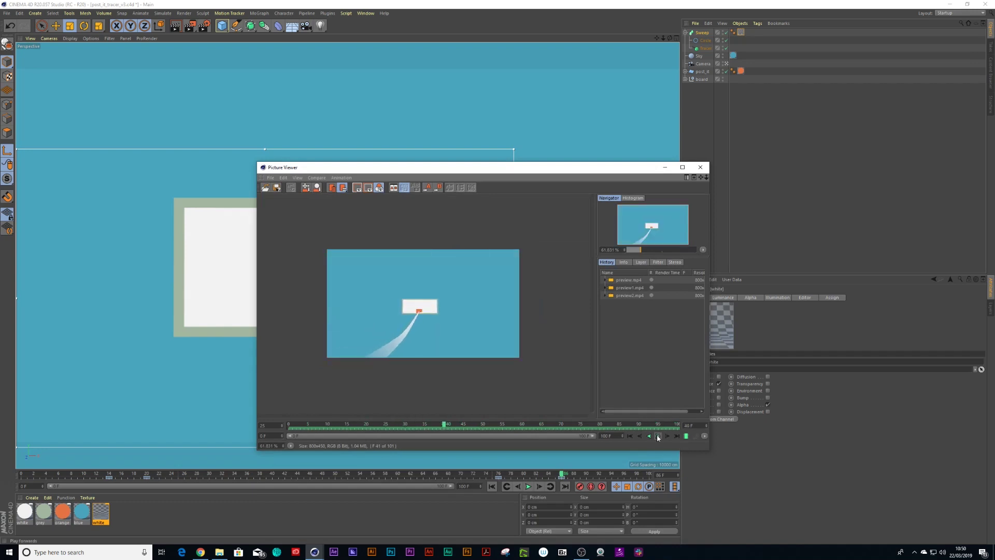